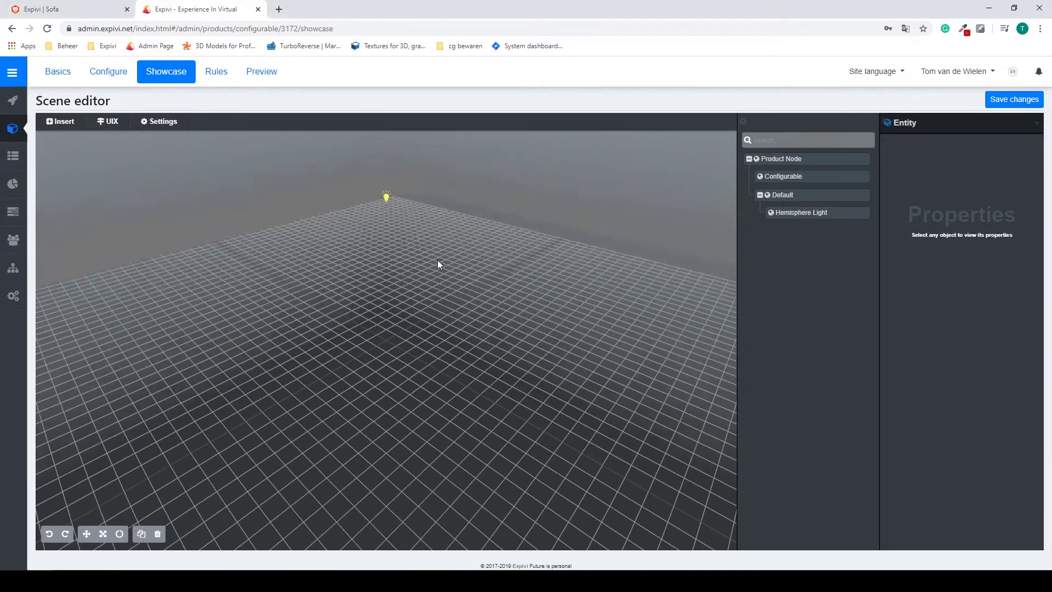
# - Select the Configurable chair model in the viewport
pyautogui.click(416, 247)
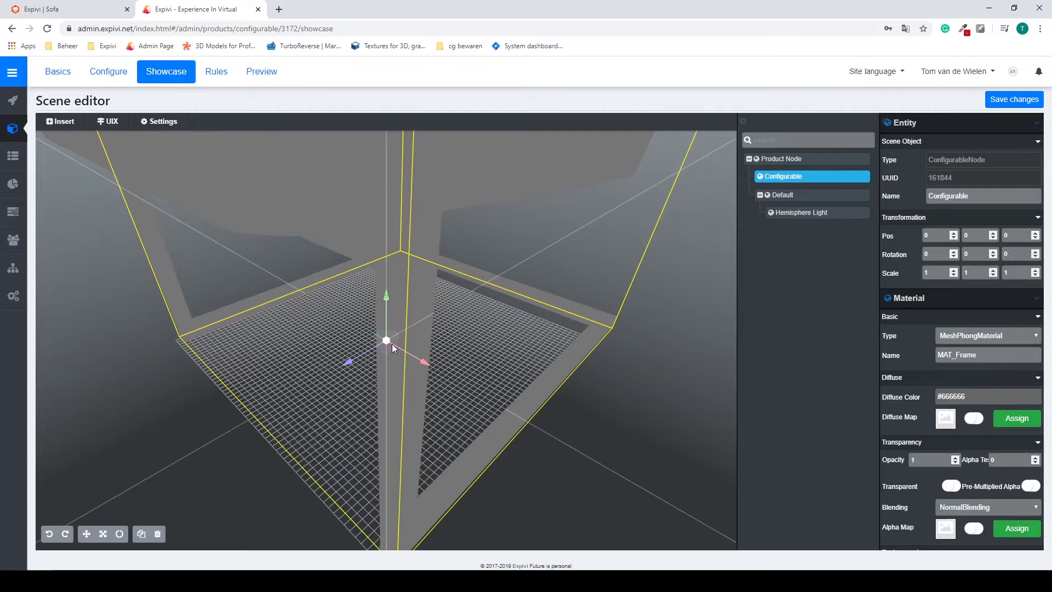
pyautogui.scroll(5, 383, 343)
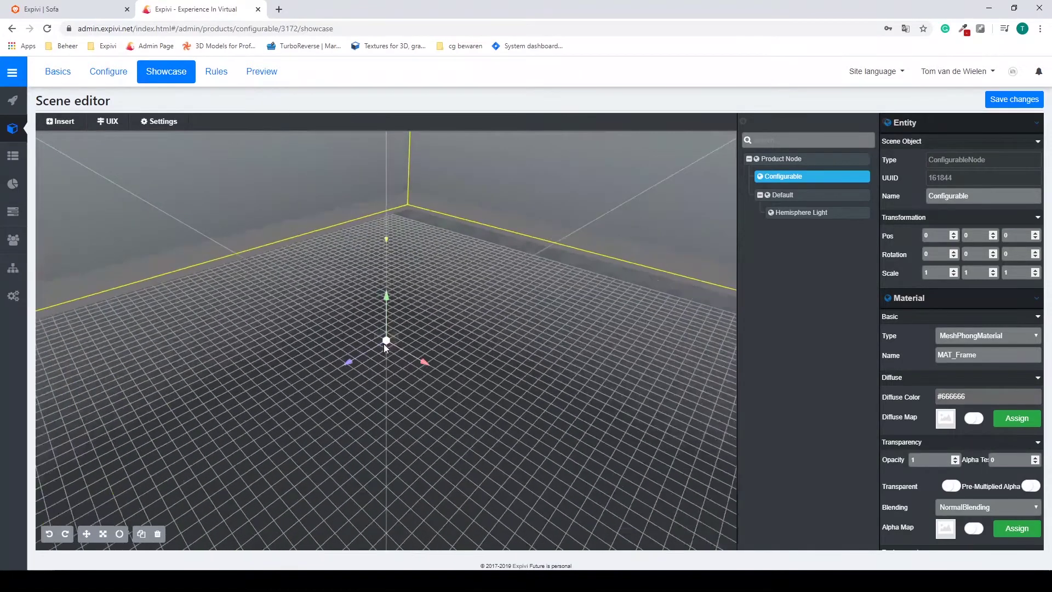
pyautogui.scroll(5, 383, 344)
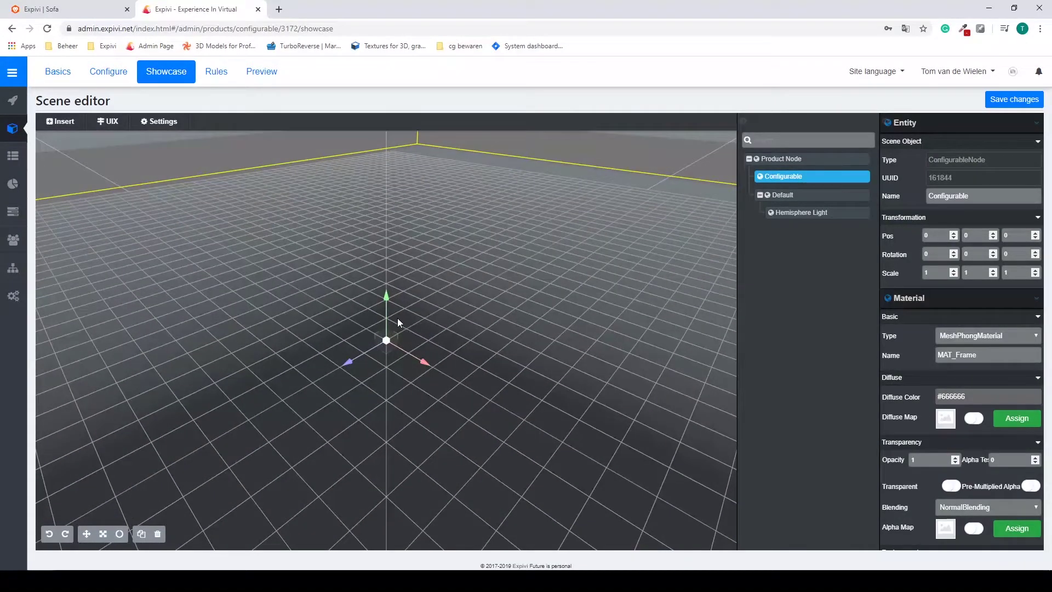
pyautogui.scroll(-5, 399, 316)
pyautogui.scroll(-3, 398, 322)
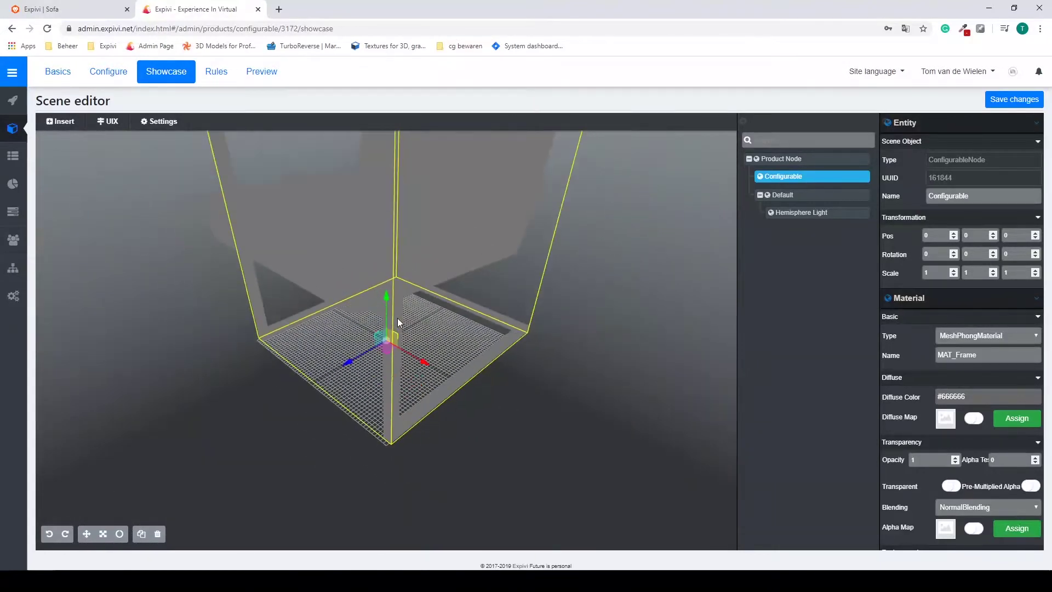
pyautogui.scroll(3, 400, 314)
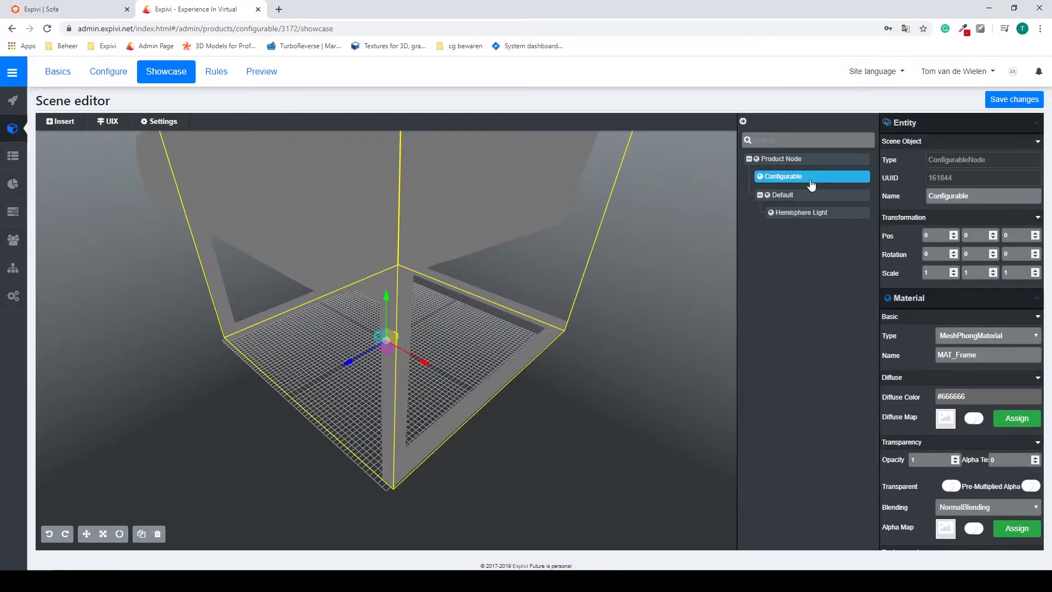
# - Set the Configurable model's scale X, Y and Z to 0.1
pyautogui.click(937, 273)
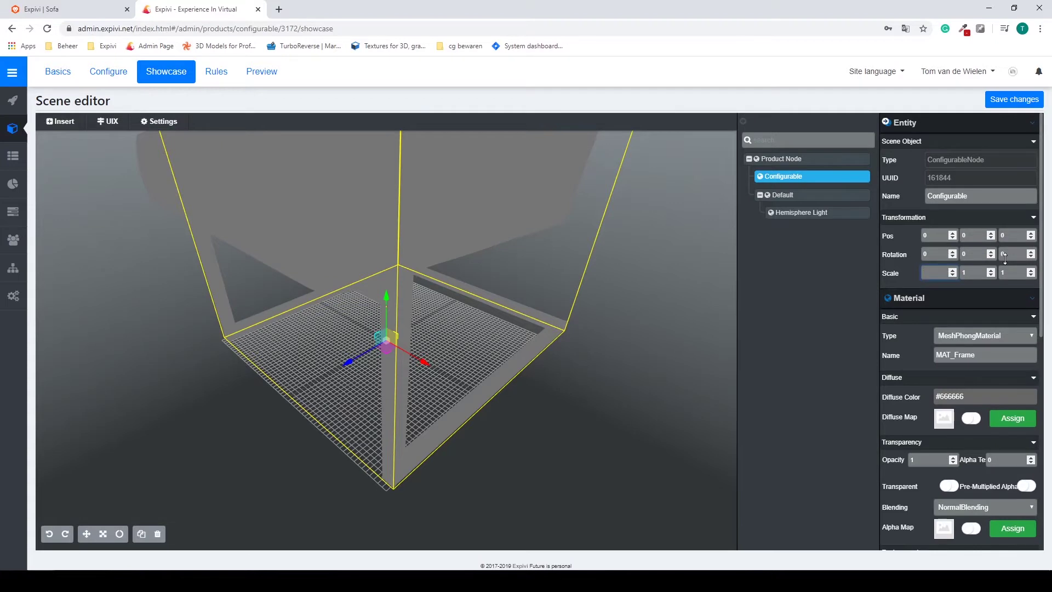
pyautogui.write('0.1')
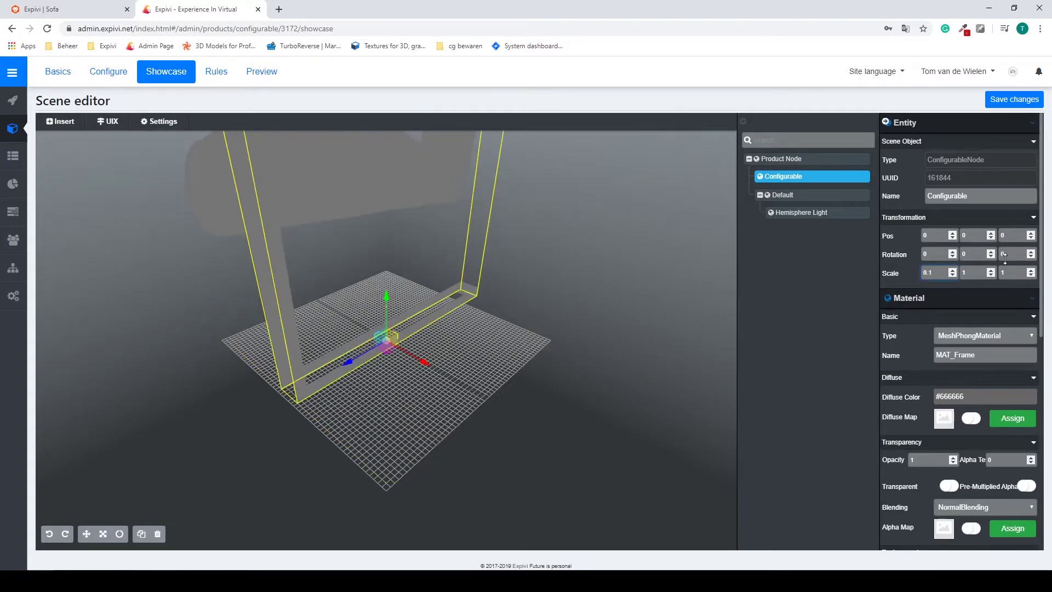
pyautogui.click(976, 271)
pyautogui.write('0.1')
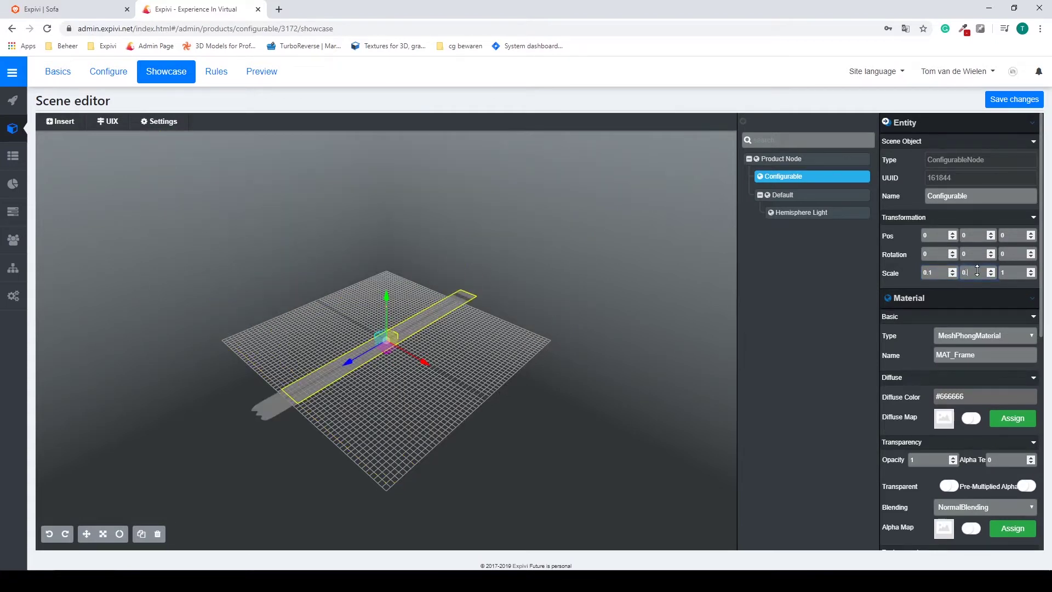
pyautogui.click(1007, 273)
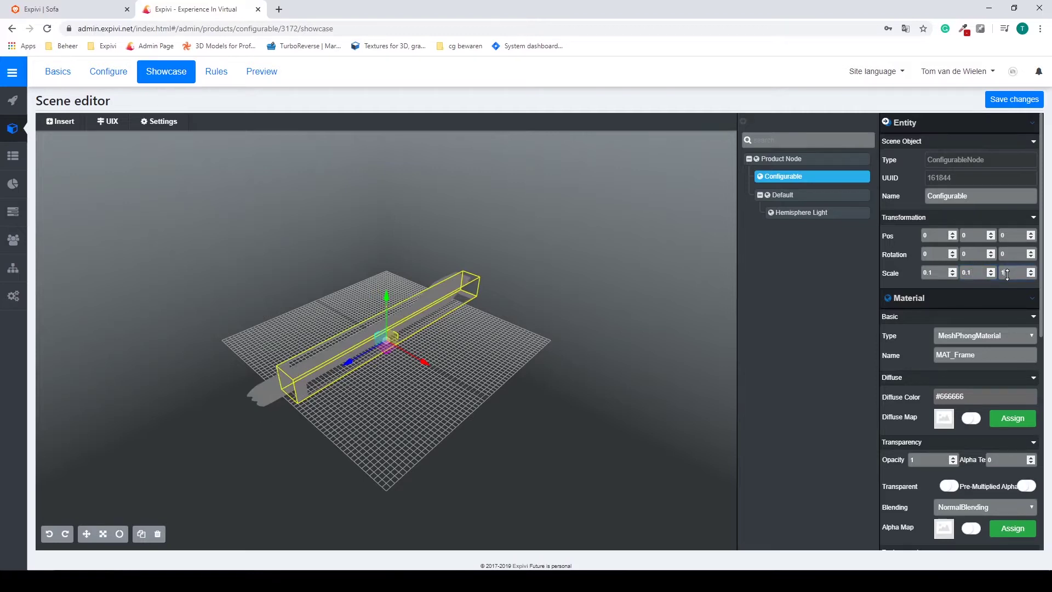
pyautogui.write('0.1')
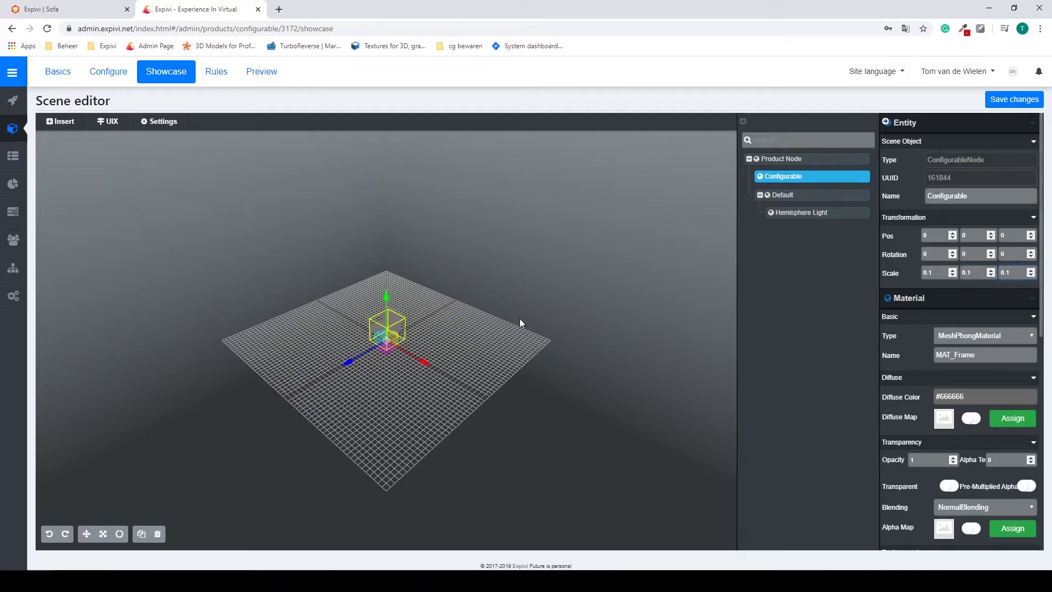
pyautogui.scroll(10, 382, 328)
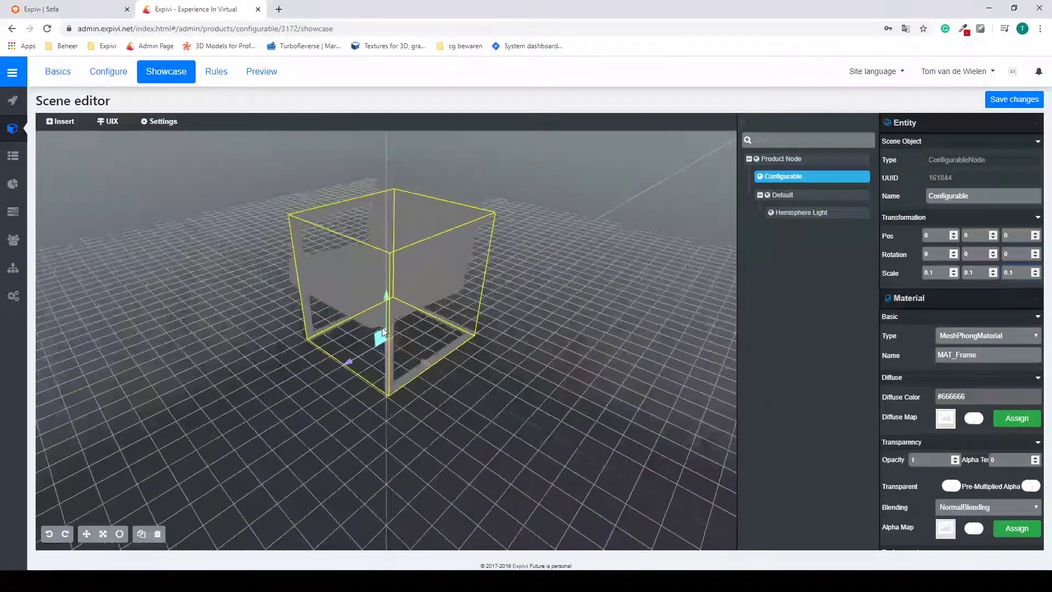
# - Orbit around the shrunken chair, then bring up the Insert panel's object choices
pyautogui.moveTo(410, 271)
pyautogui.mouseDown()
pyautogui.moveTo(431, 307)
pyautogui.moveTo(428, 277)
pyautogui.mouseUp()
pyautogui.moveTo(569, 261); pyautogui.dragTo(584, 301)
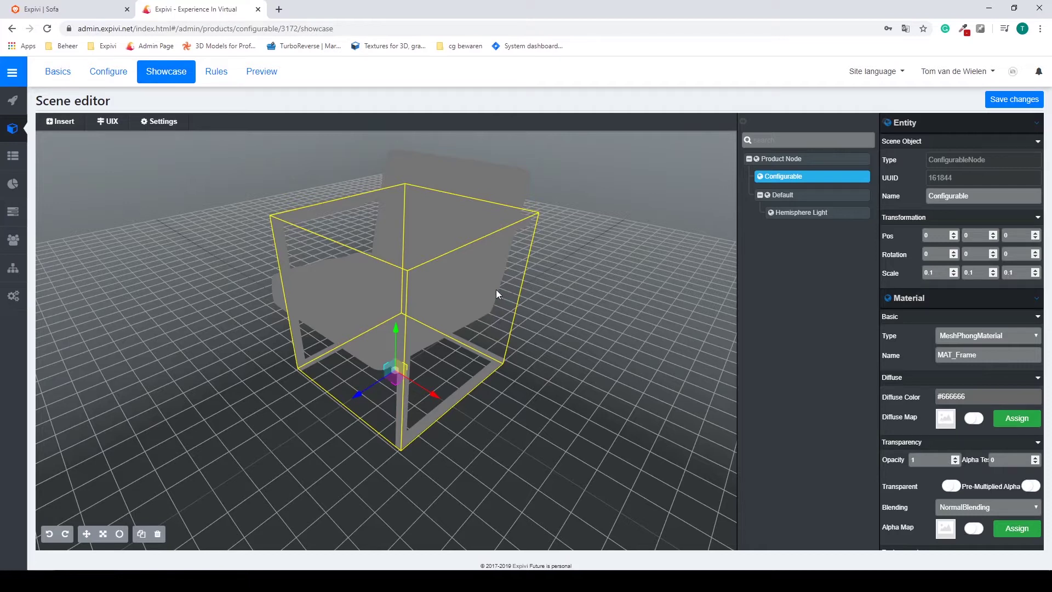
pyautogui.click(68, 123)
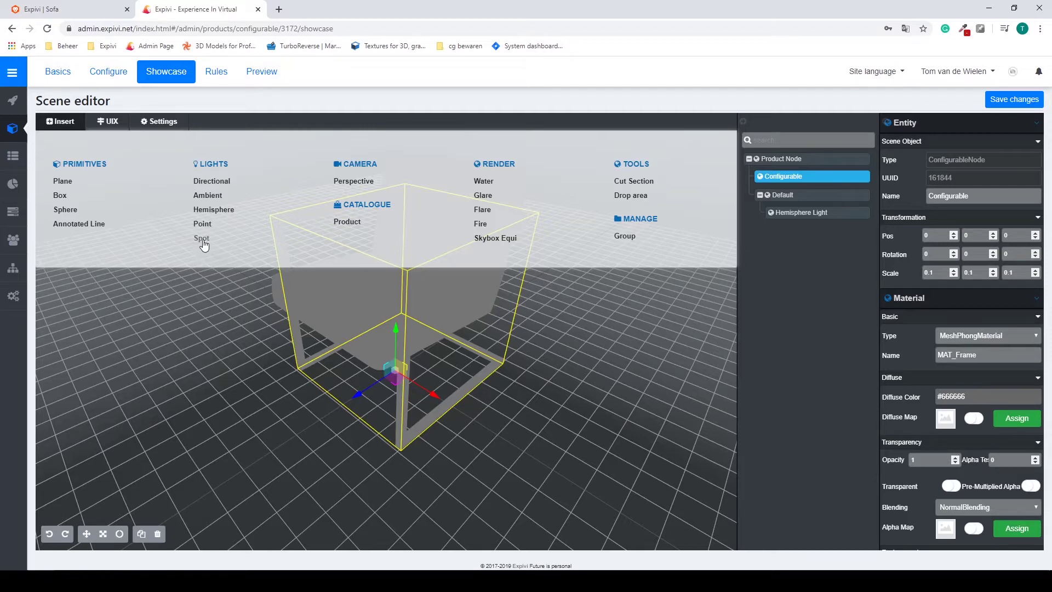
# - Add a Spot light to the scene and select it in the scene tree
pyautogui.click(405, 313)
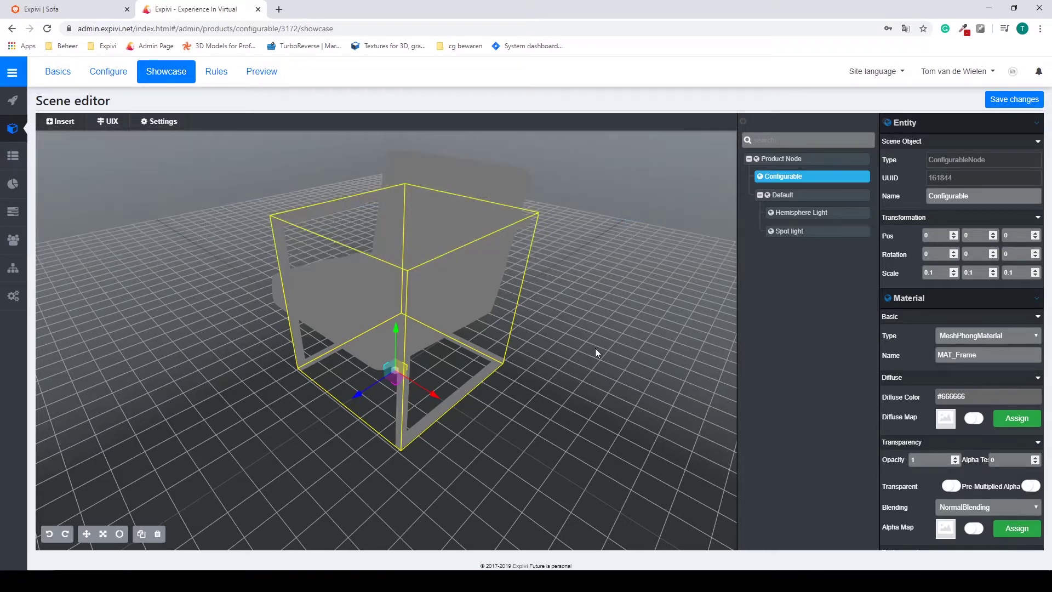
pyautogui.click(789, 230)
pyautogui.moveTo(685, 307); pyautogui.dragTo(690, 386)
pyautogui.moveTo(599, 416); pyautogui.dragTo(431, 248)
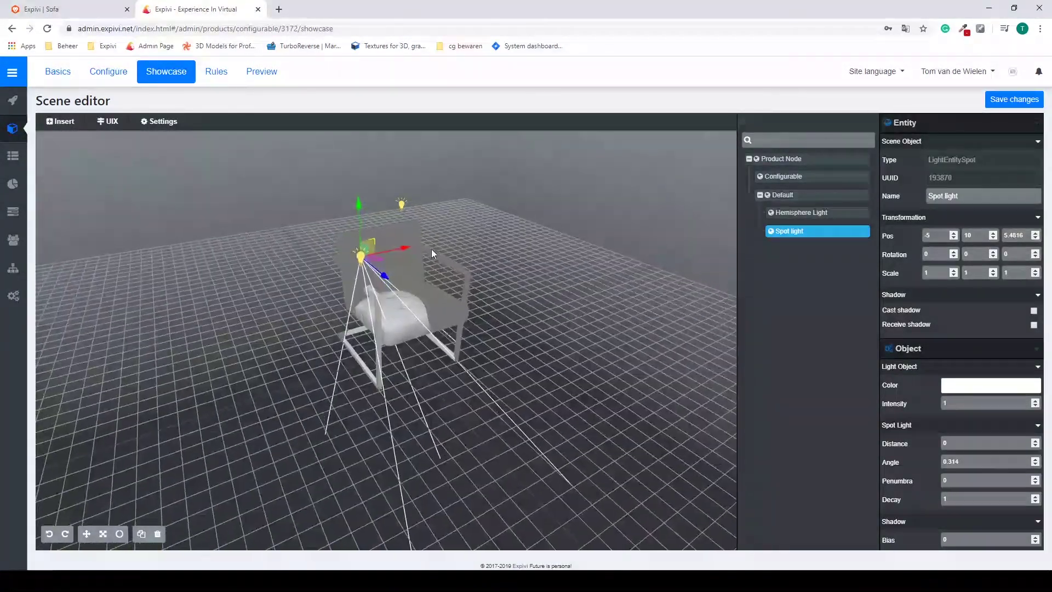
pyautogui.moveTo(350, 321)
pyautogui.mouseDown()
pyautogui.moveTo(376, 323)
pyautogui.moveTo(338, 314)
pyautogui.mouseUp()
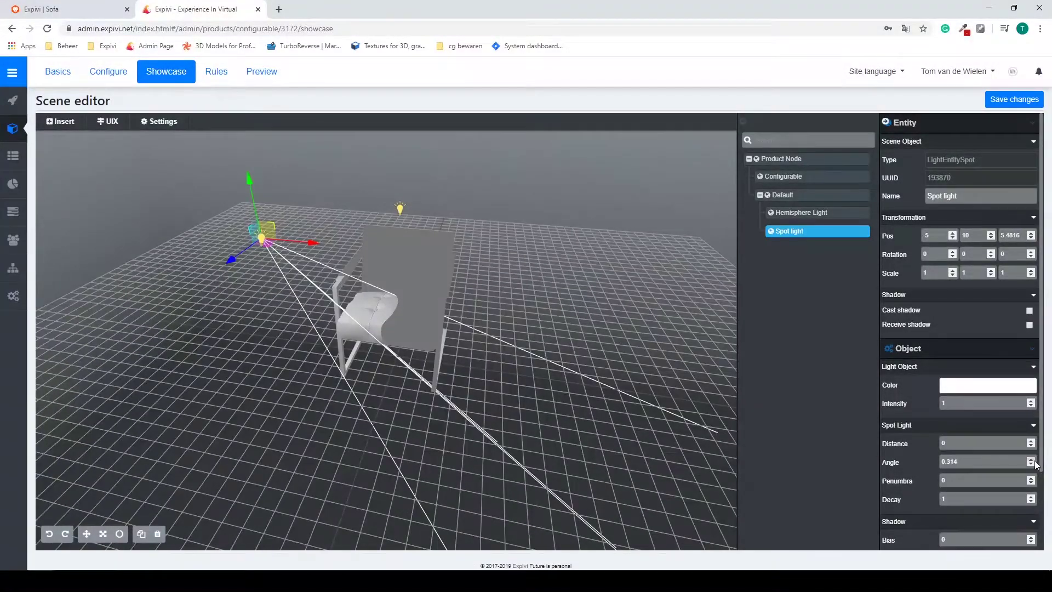
# - Widen the spot light's cone angle to 0.59 and start moving it along Z
pyautogui.click(1031, 460)
pyautogui.moveTo(1031, 460); pyautogui.dragTo(1031, 461)
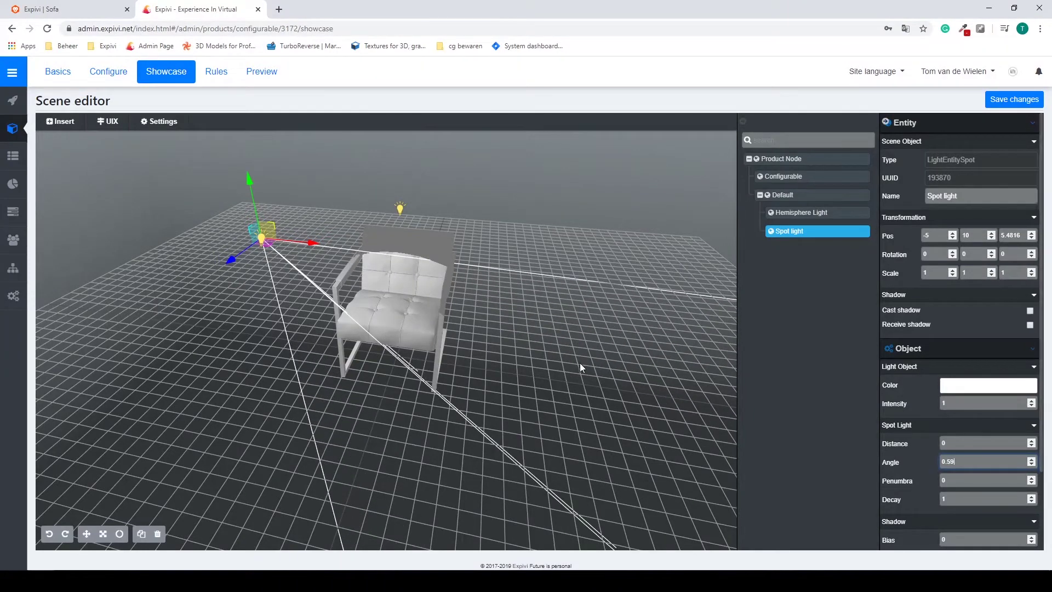
pyautogui.moveTo(579, 363); pyautogui.dragTo(312, 179)
pyautogui.moveTo(204, 212); pyautogui.dragTo(445, 221)
# - Zoom in and out to check the spot light at Z 11.3009, then select the Hemisphere Light
pyautogui.scroll(-5, 426, 266)
pyautogui.scroll(2, 428, 264)
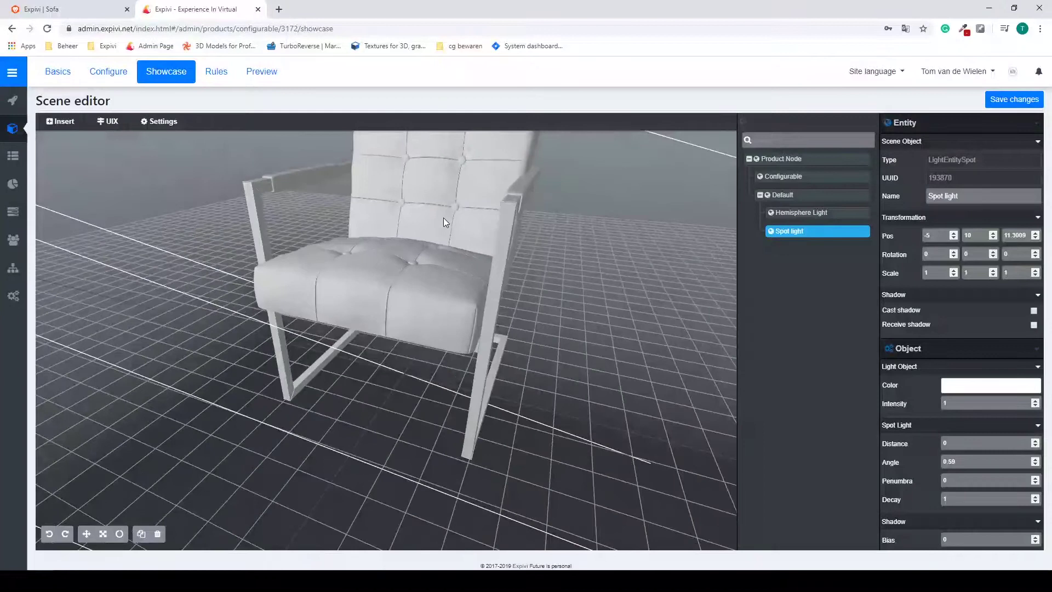
pyautogui.scroll(-6, 444, 212)
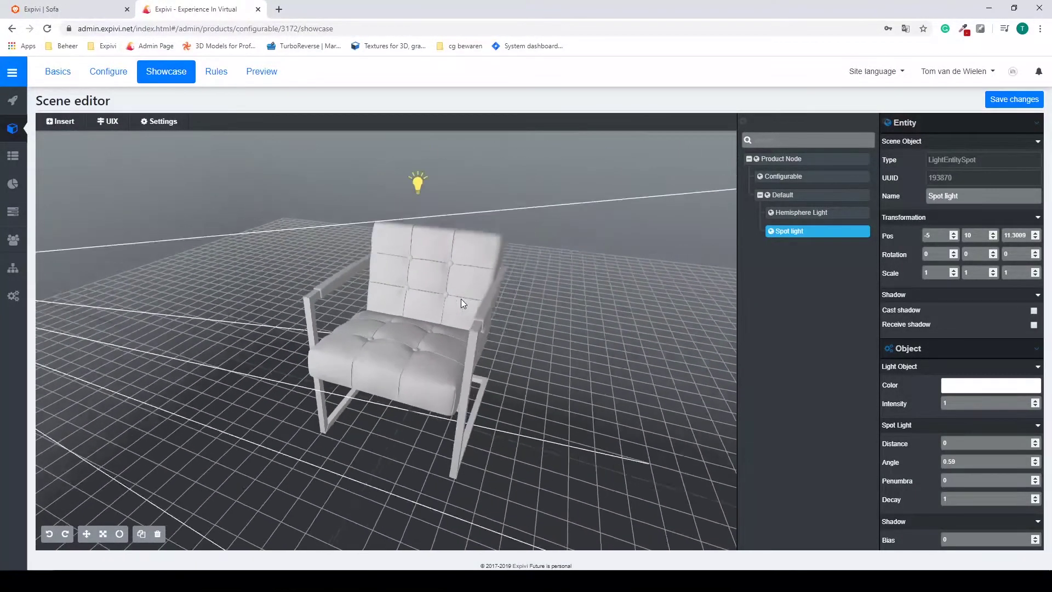
pyautogui.scroll(-2, 463, 296)
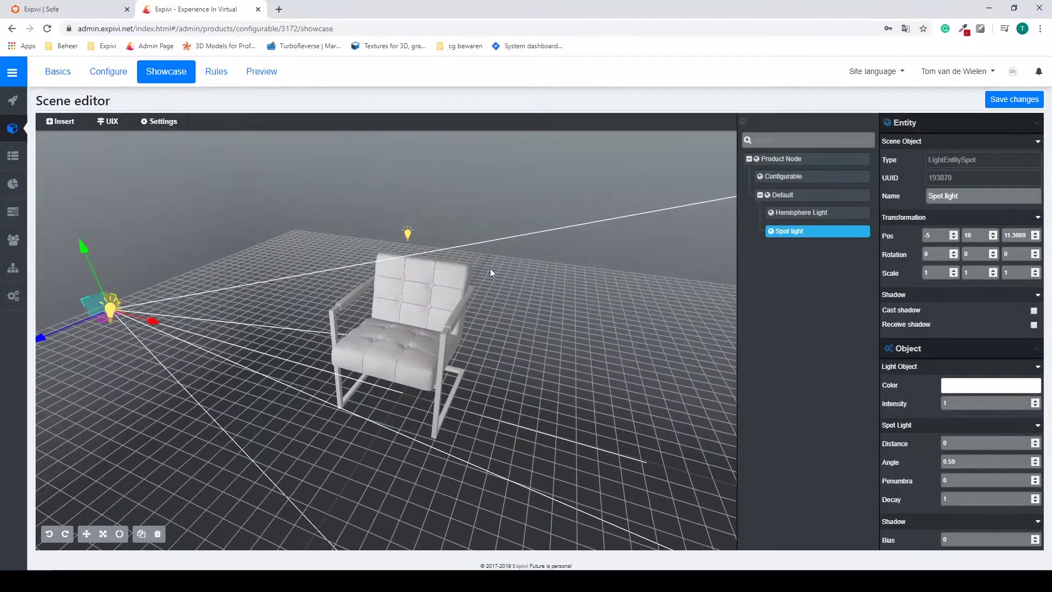
pyautogui.click(805, 215)
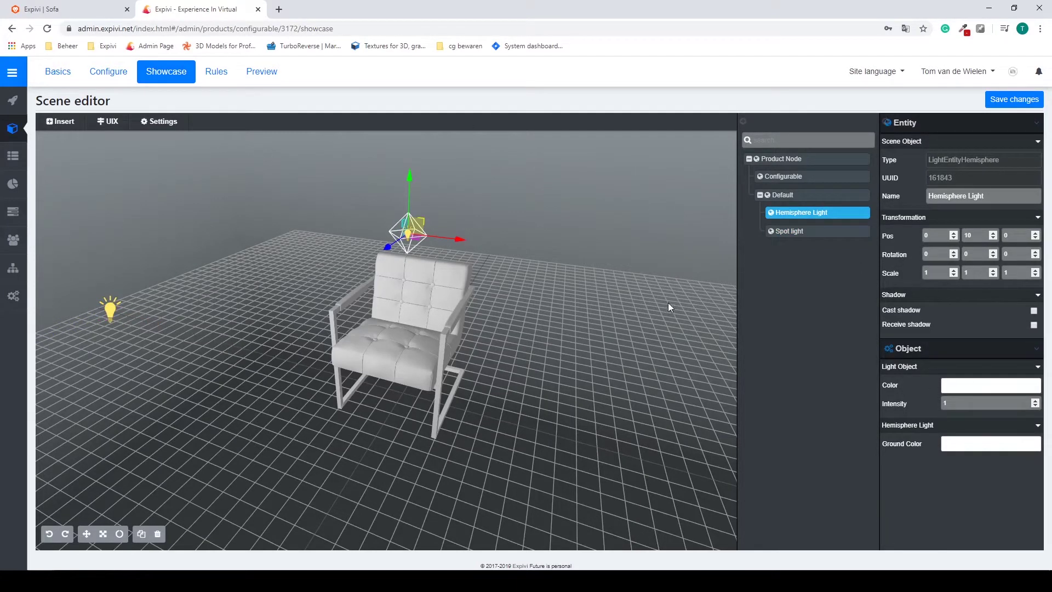
# - Set both the Hemisphere Light and Spot light intensity to 0.4
pyautogui.click(975, 402)
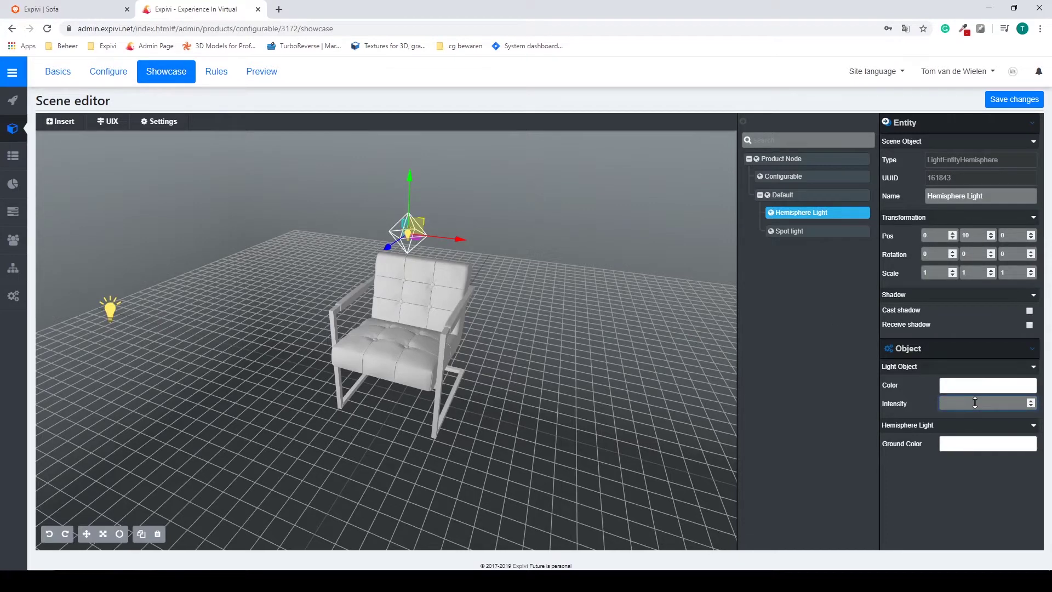
pyautogui.write('.4')
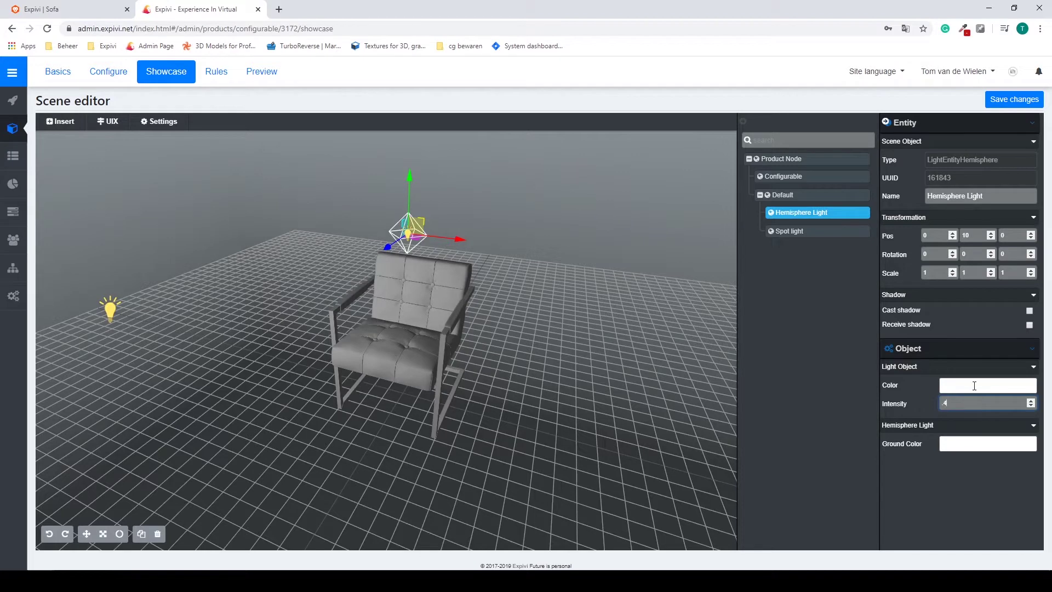
pyautogui.click(110, 309)
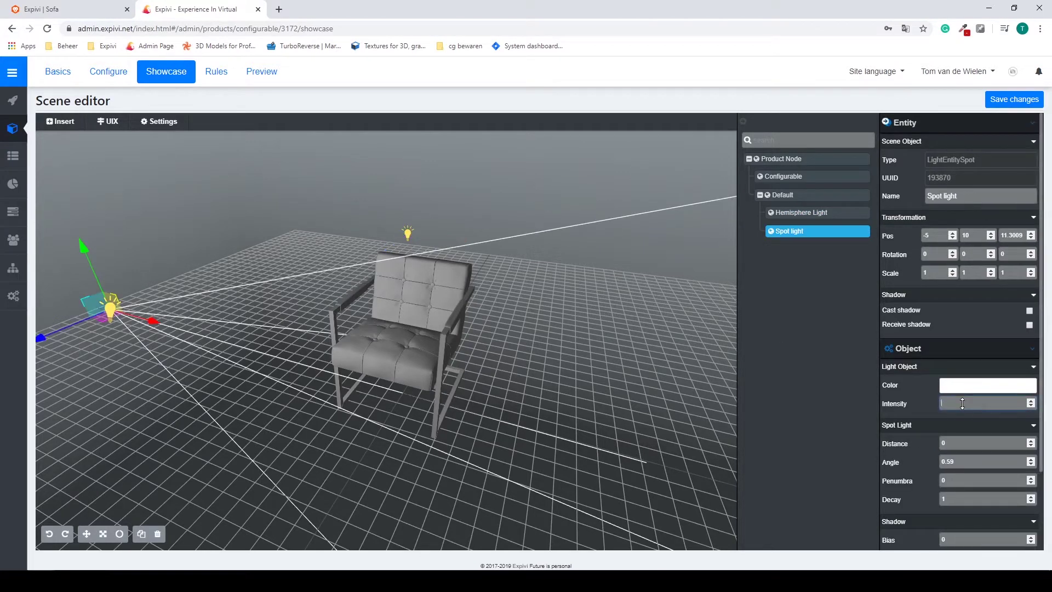
pyautogui.write('.4')
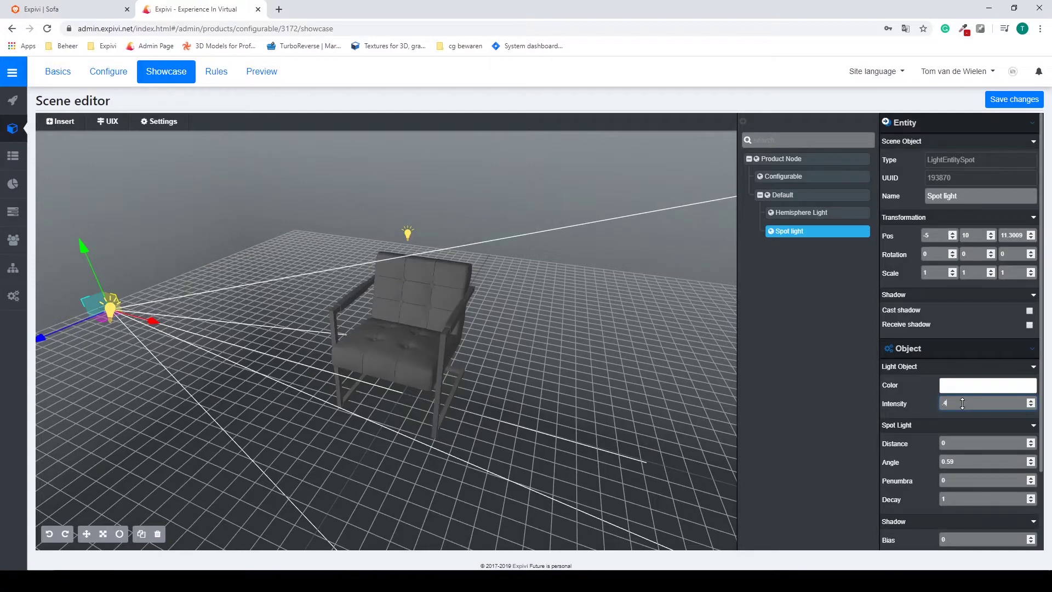
pyautogui.click(843, 281)
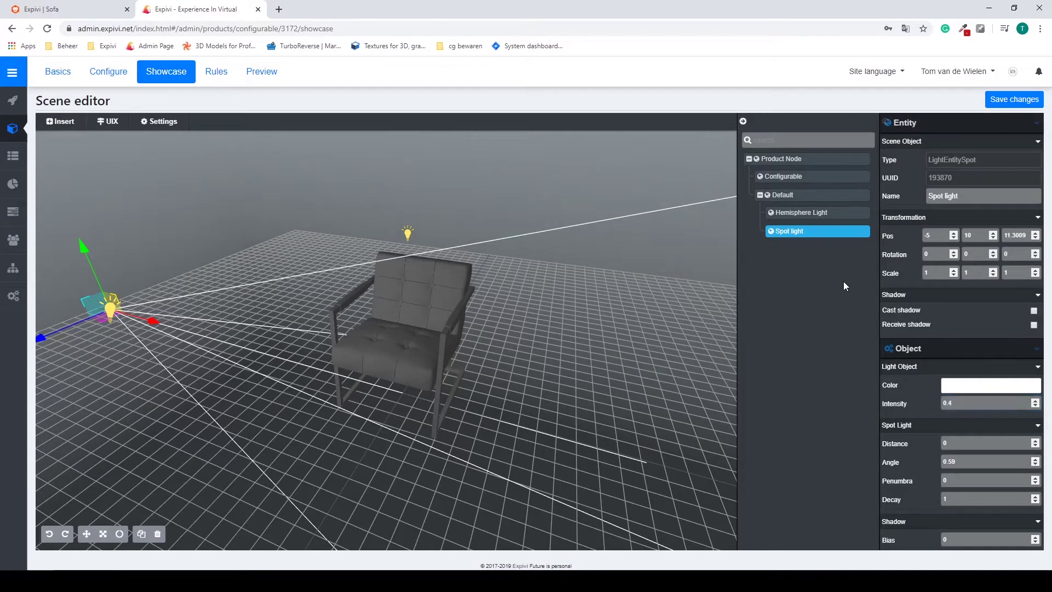
pyautogui.moveTo(495, 311); pyautogui.dragTo(566, 298)
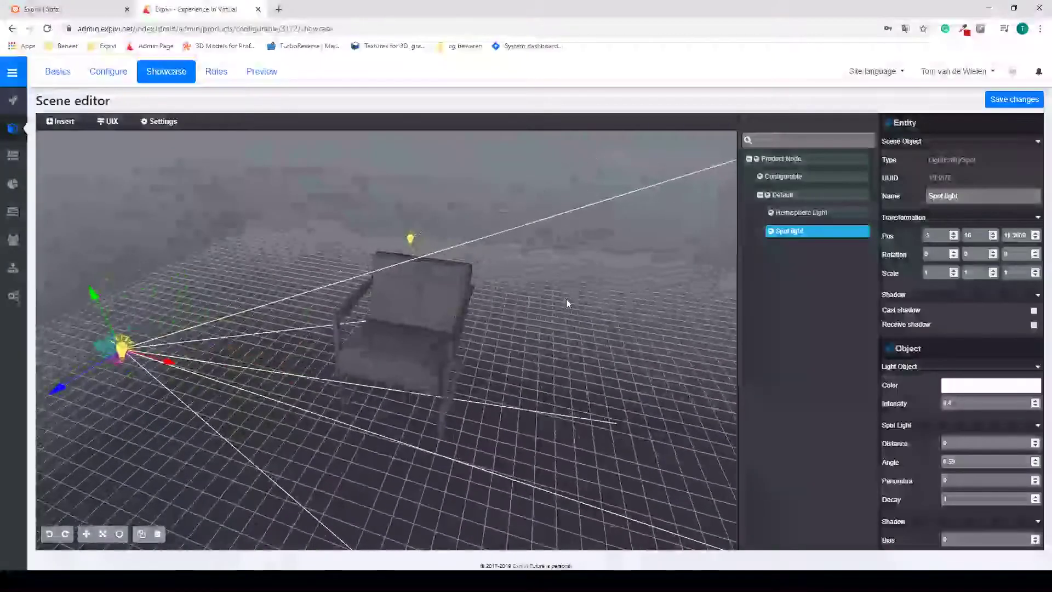
# - Duplicate the Spot light and move Spot light #copy along X to 6.7263
pyautogui.rightClick(796, 235)
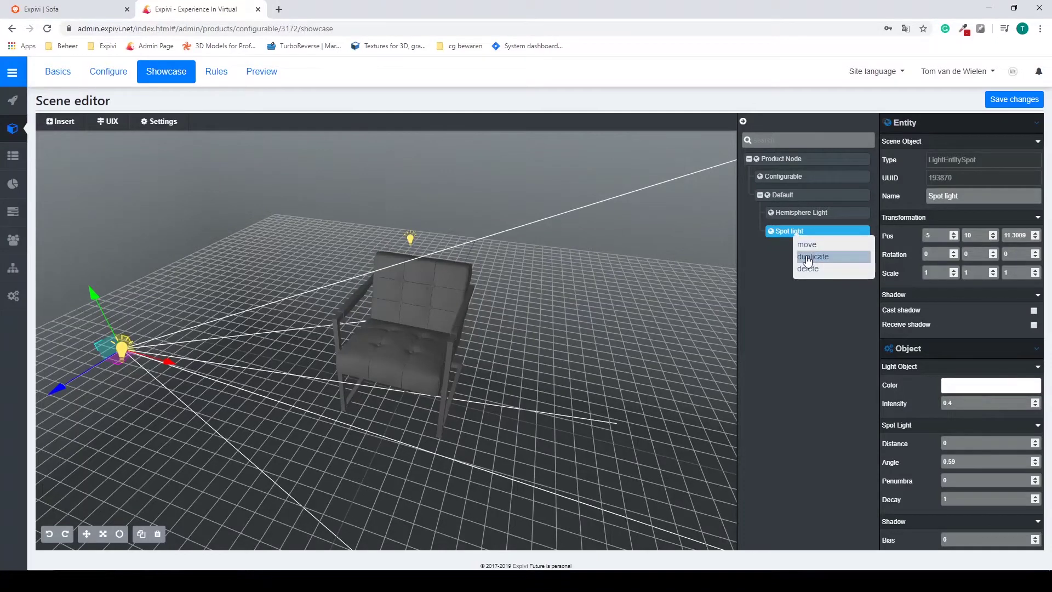
pyautogui.click(807, 257)
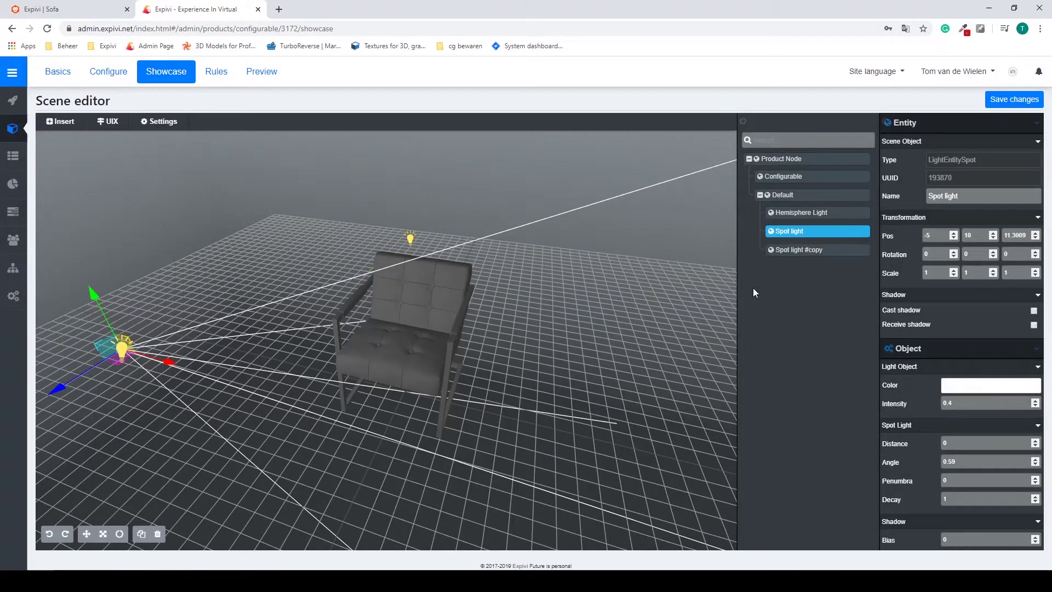
pyautogui.click(802, 253)
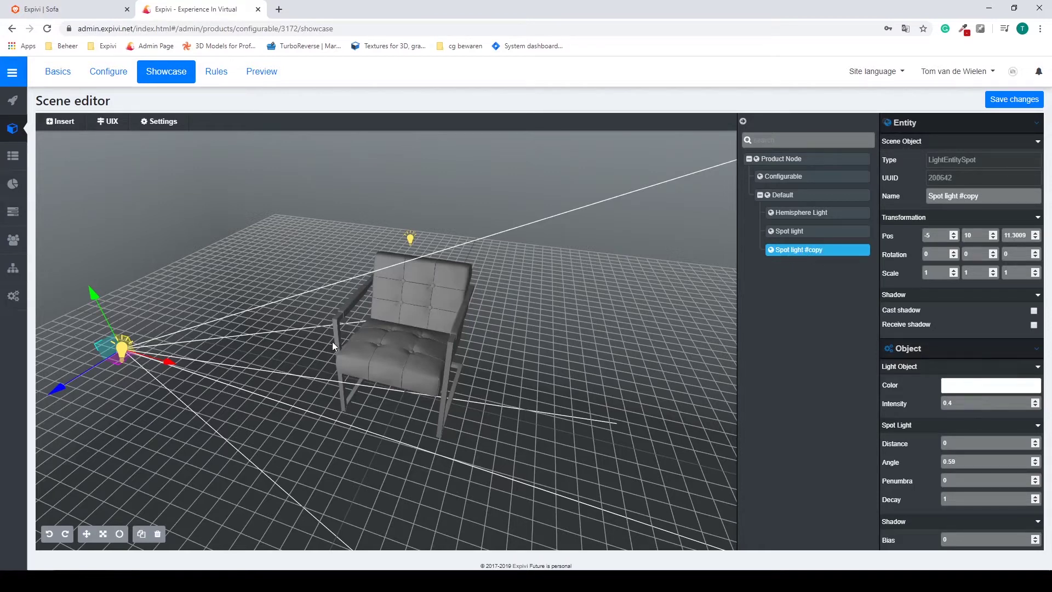
pyautogui.moveTo(171, 363); pyautogui.dragTo(518, 491)
pyautogui.moveTo(506, 452); pyautogui.dragTo(354, 403)
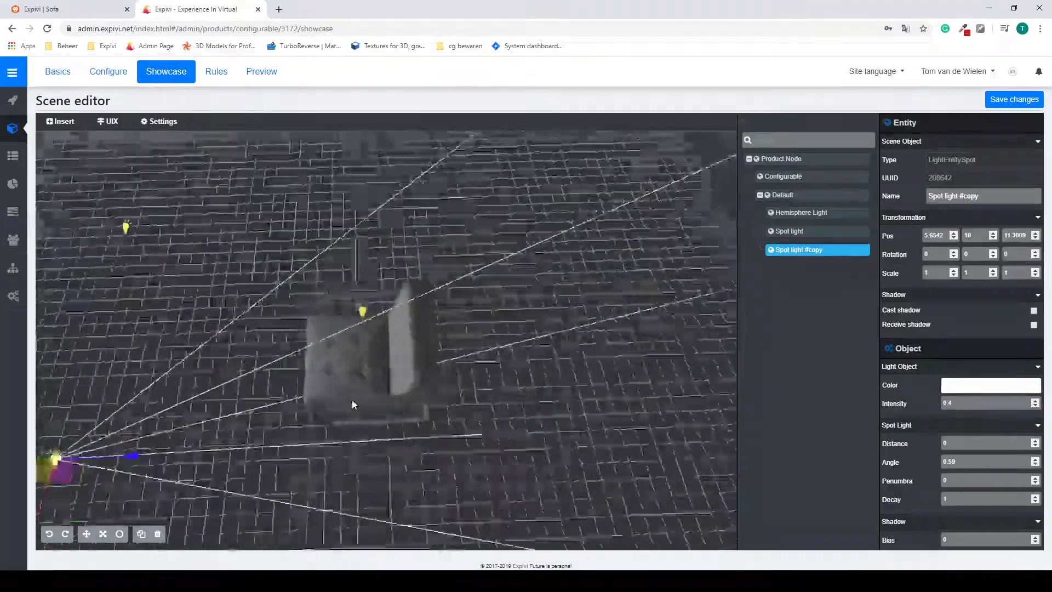
pyautogui.scroll(-5, 353, 403)
pyautogui.moveTo(475, 324); pyautogui.dragTo(406, 341)
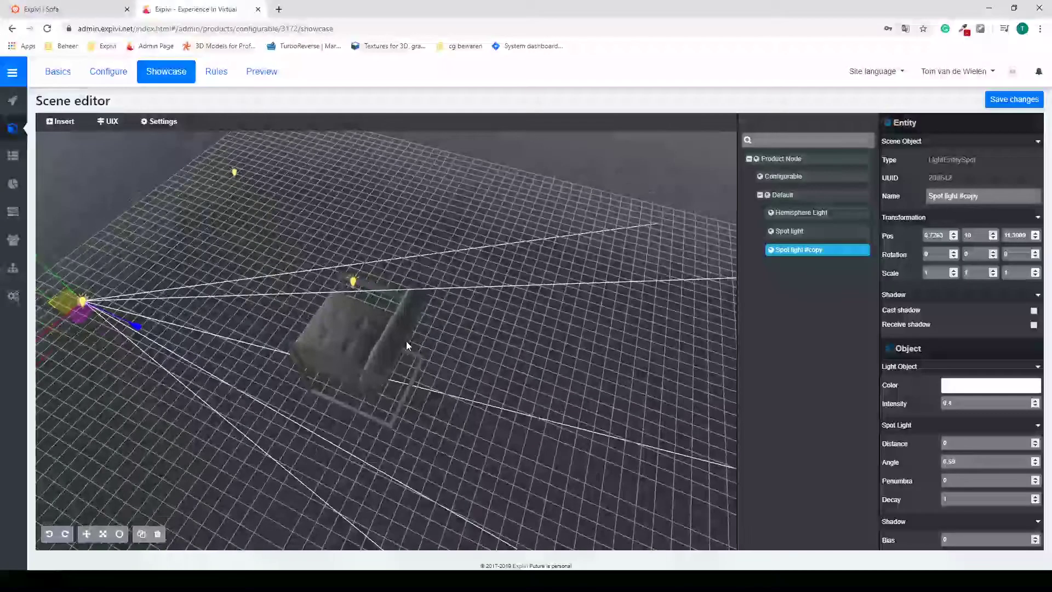
# - Duplicate Spot light #copy and move it behind the chair to 0.5545, 10, -12.7948
pyautogui.rightClick(798, 252)
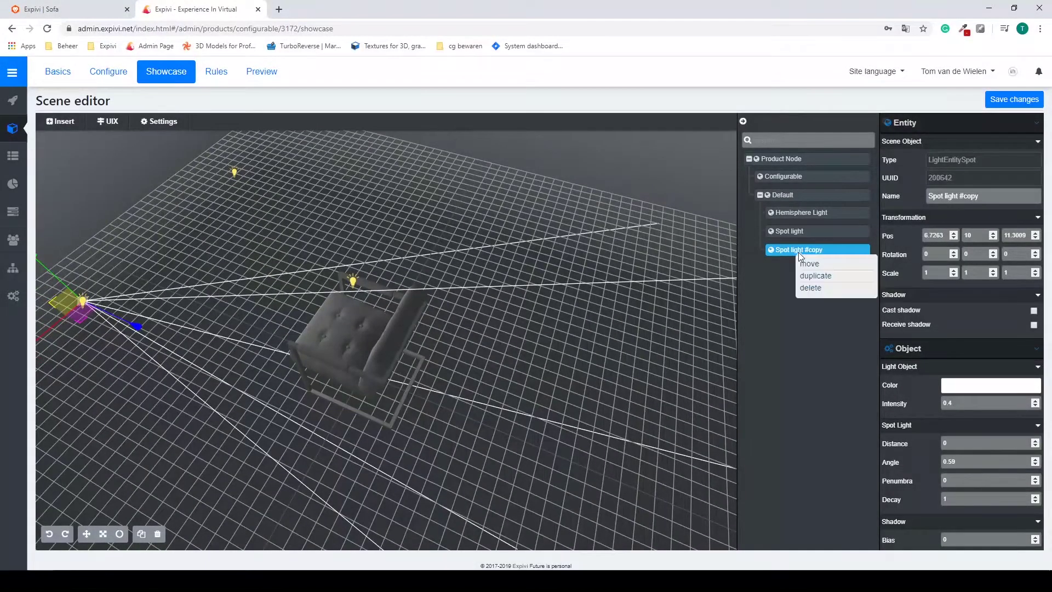
pyautogui.click(833, 276)
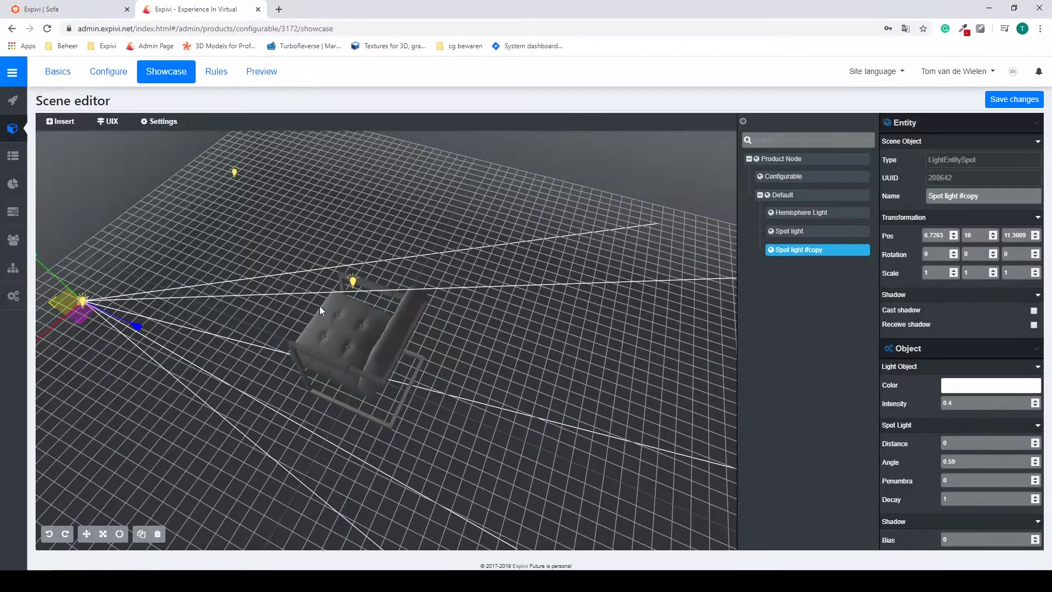
pyautogui.moveTo(134, 328); pyautogui.dragTo(361, 361)
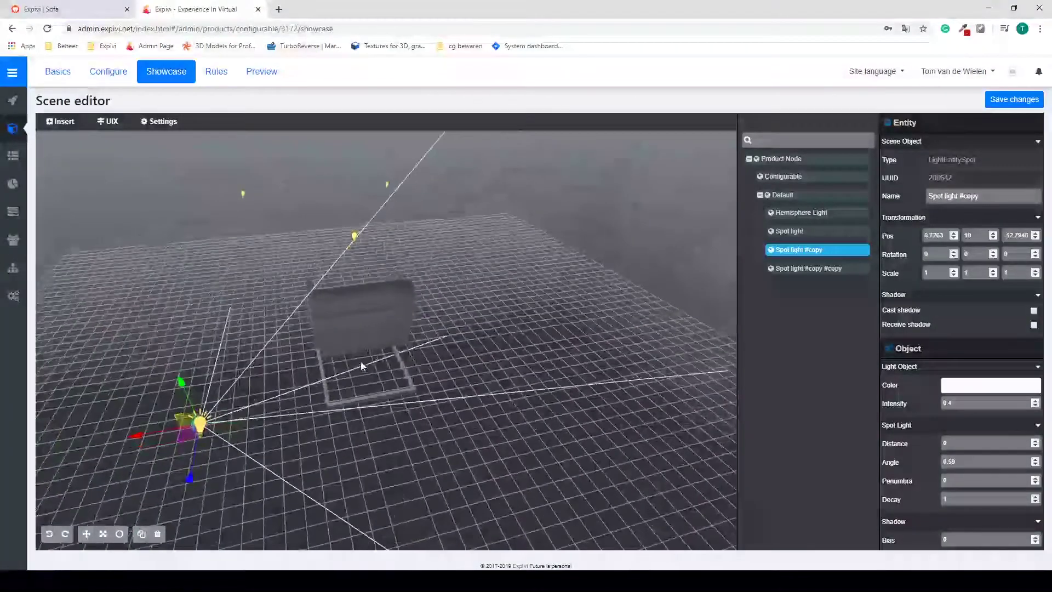
pyautogui.moveTo(229, 431); pyautogui.dragTo(457, 468)
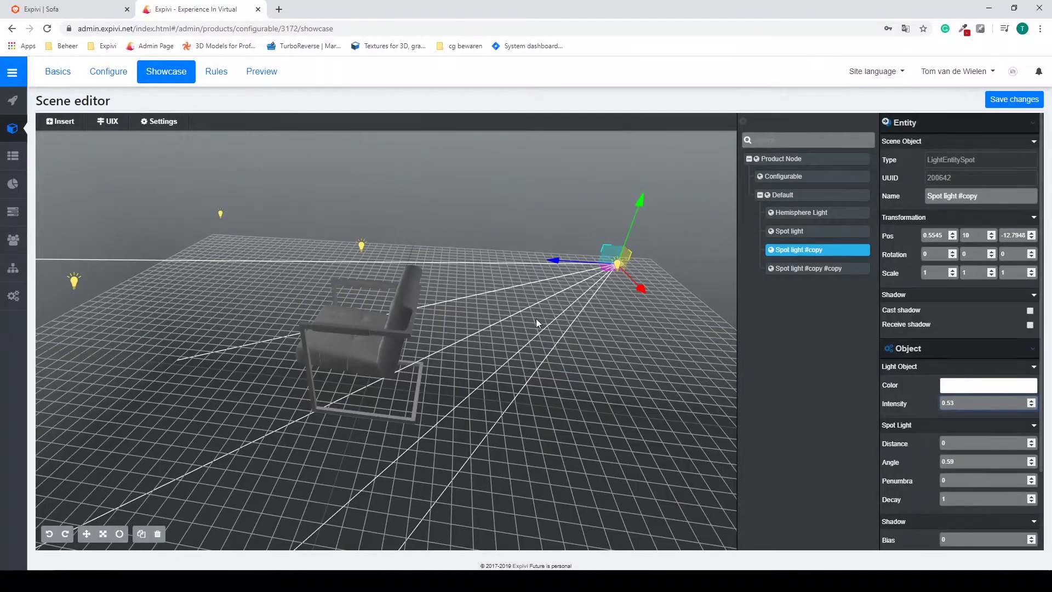
pyautogui.moveTo(536, 318); pyautogui.dragTo(216, 323)
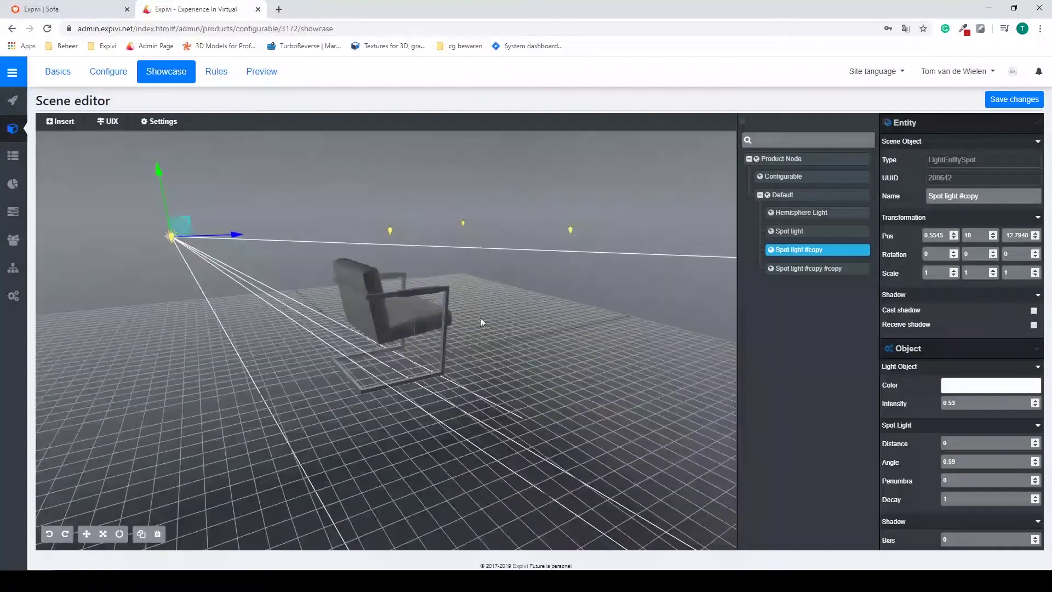
pyautogui.moveTo(480, 317); pyautogui.dragTo(405, 322)
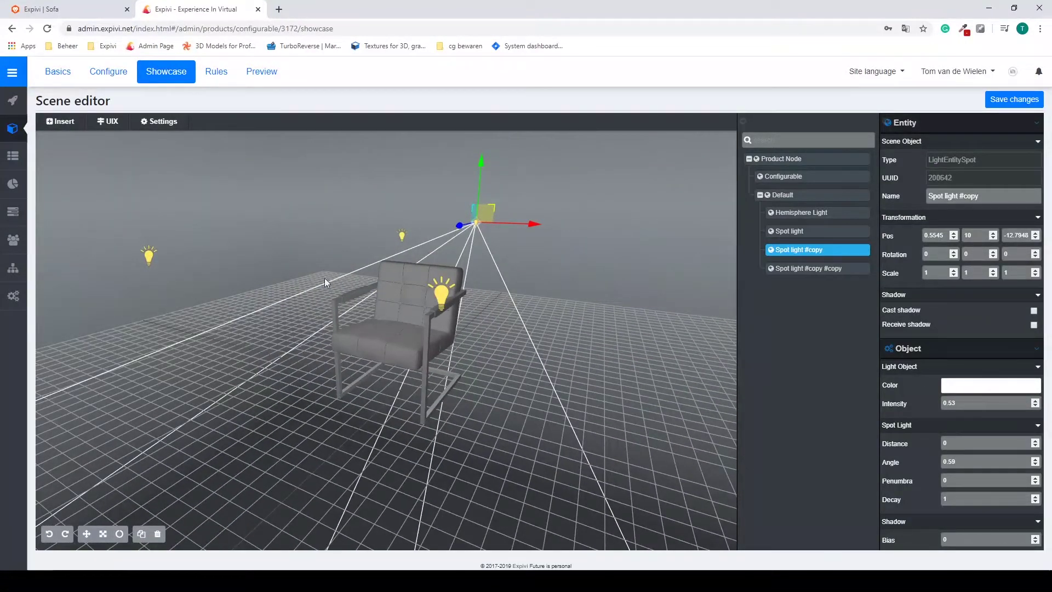
pyautogui.click(63, 122)
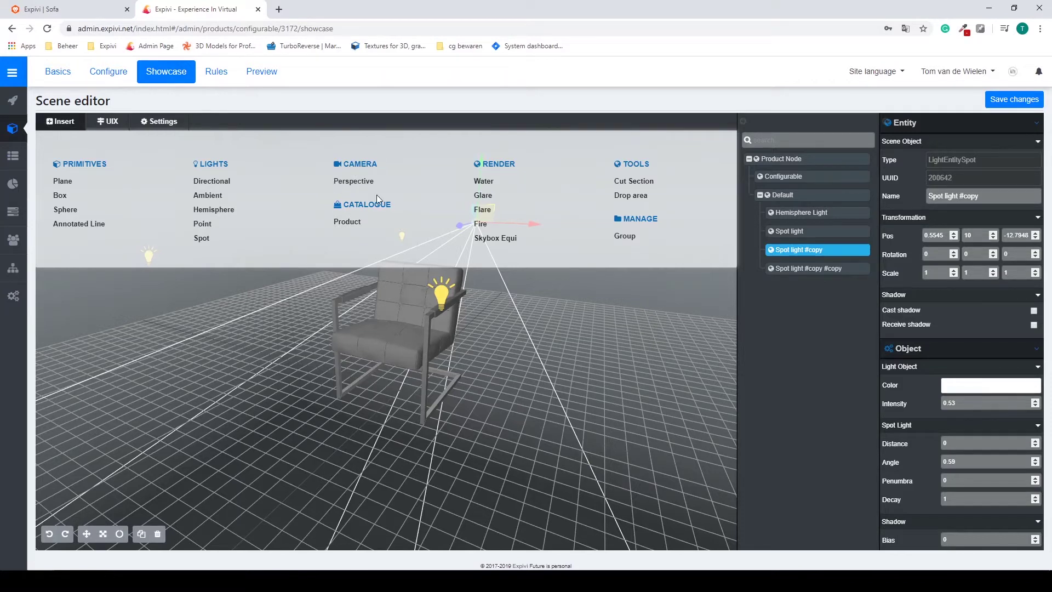
# - Insert a Camera - Perspective and select it in the scene tree
pyautogui.click(356, 181)
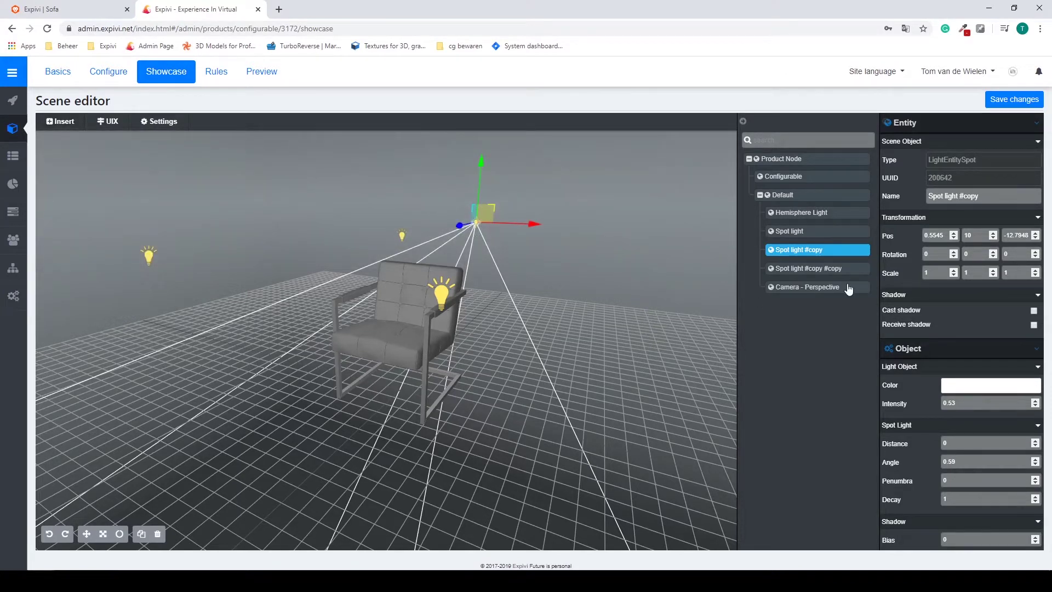
pyautogui.click(848, 287)
pyautogui.moveTo(707, 315); pyautogui.dragTo(590, 246)
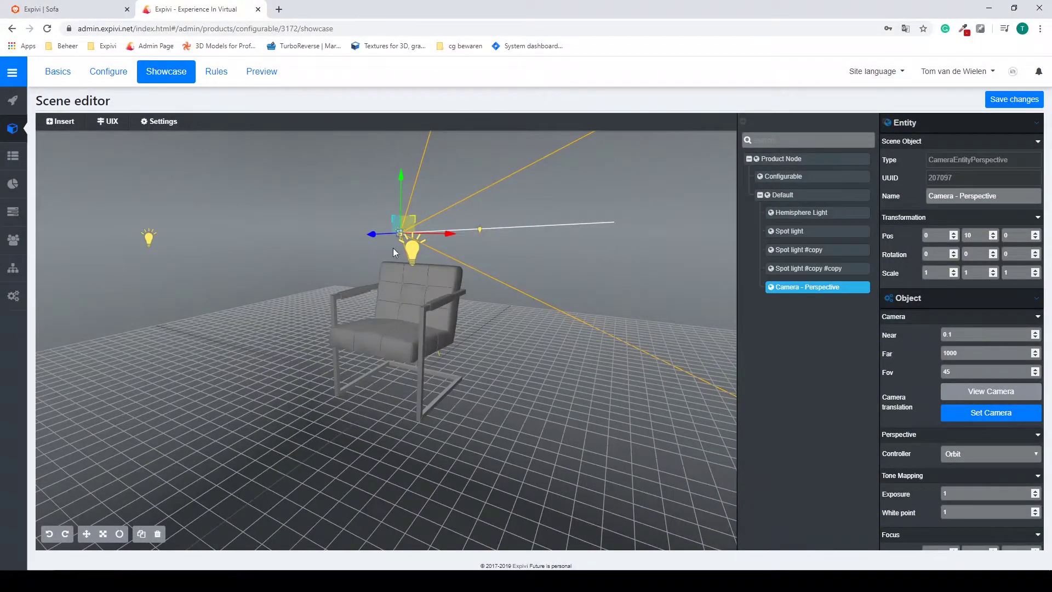
pyautogui.scroll(5, 402, 324)
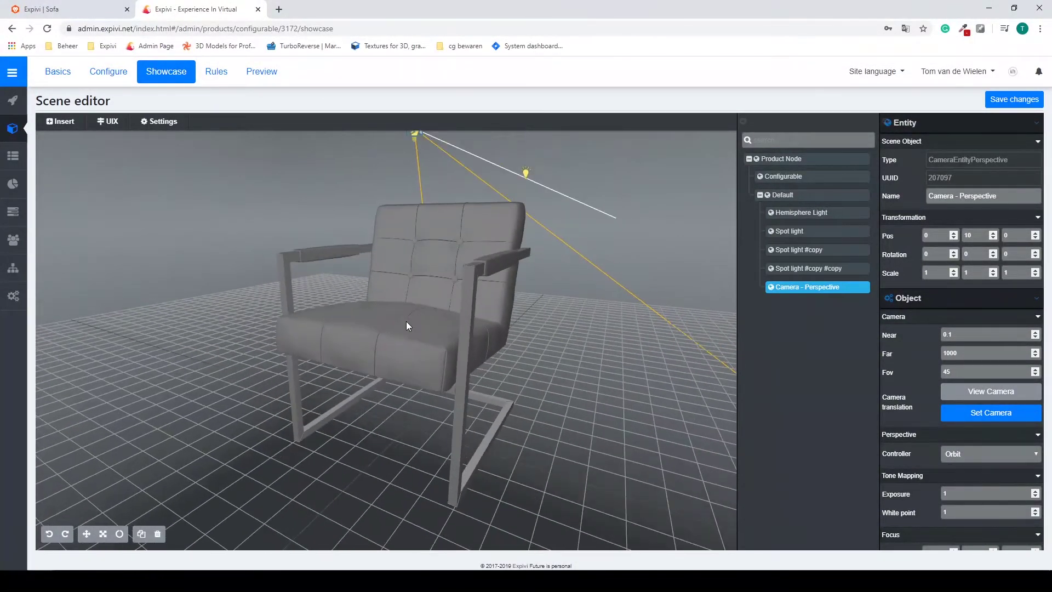
pyautogui.scroll(-4, 407, 338)
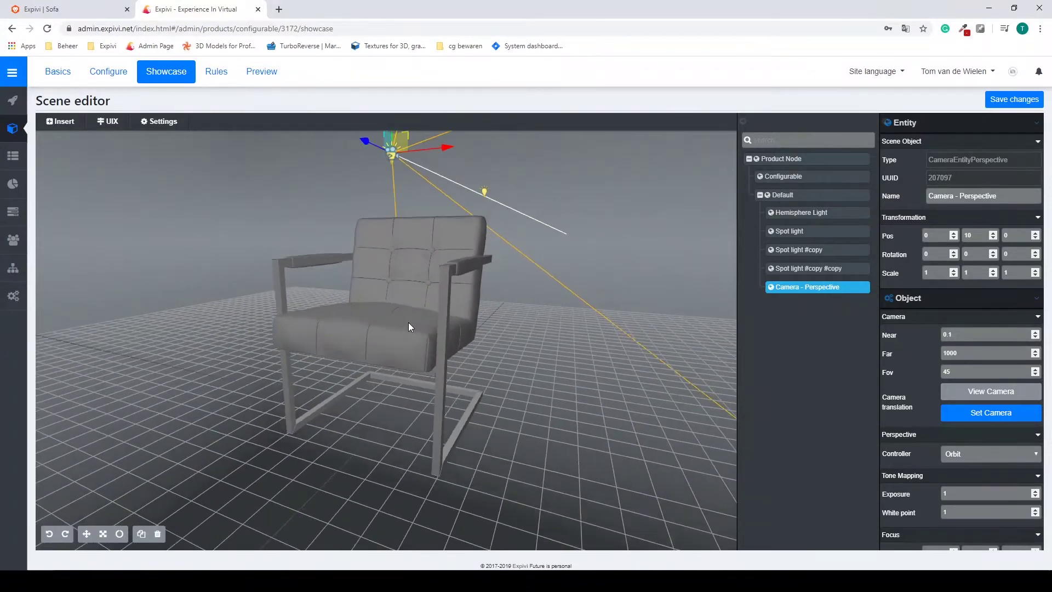
pyautogui.moveTo(406, 313); pyautogui.dragTo(406, 317)
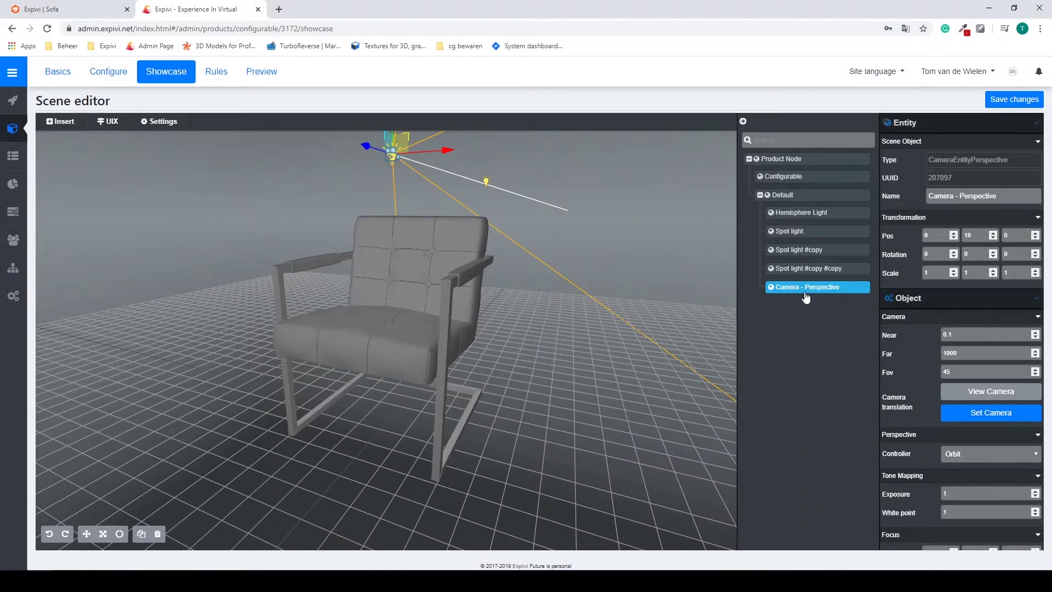
# - Use Set Camera to place the perspective camera at 5.6253, 8.2035, 12.1738
pyautogui.click(987, 414)
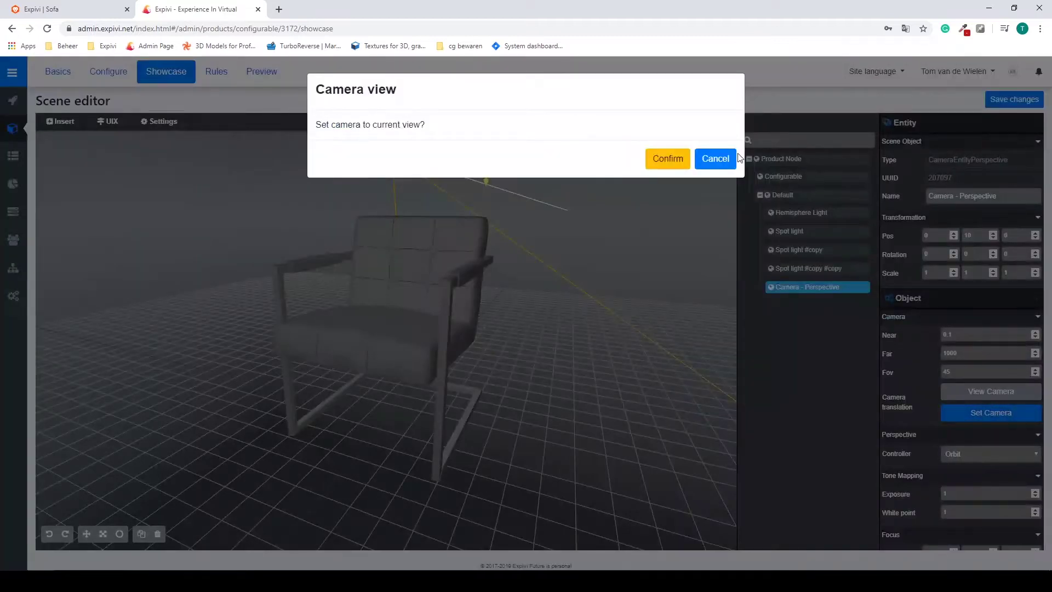
pyautogui.click(665, 159)
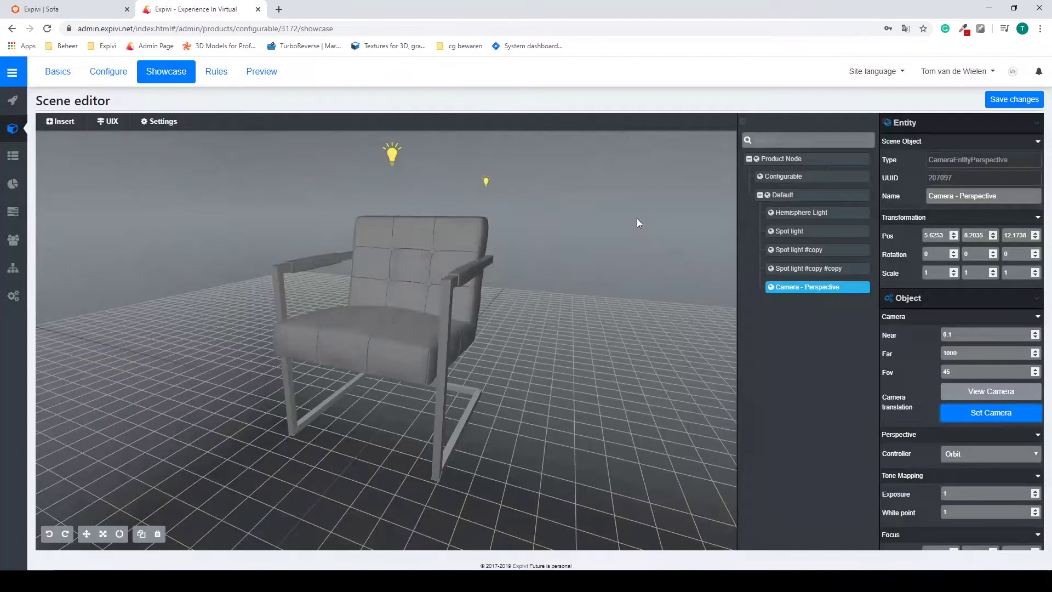
pyautogui.moveTo(567, 290); pyautogui.dragTo(542, 301)
pyautogui.scroll(-5, 466, 294)
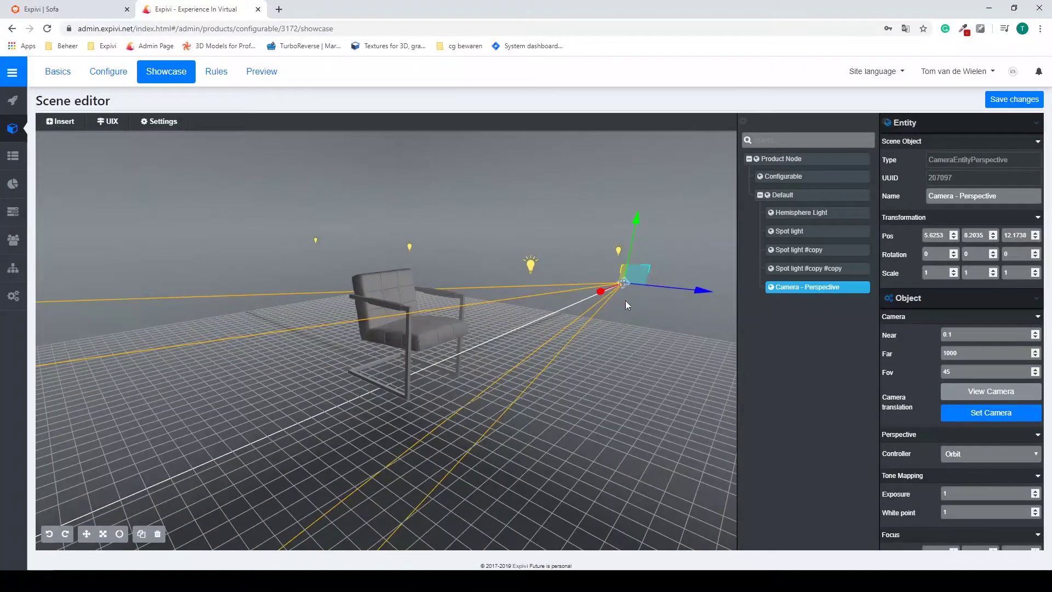
pyautogui.moveTo(556, 242); pyautogui.dragTo(316, 248)
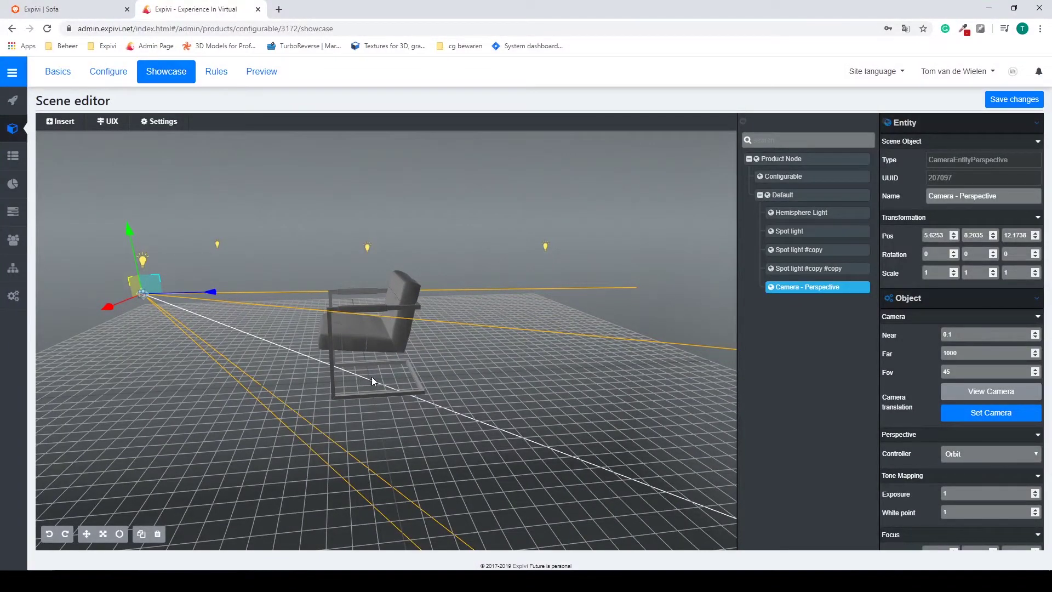
pyautogui.moveTo(375, 376)
pyautogui.mouseDown()
pyautogui.moveTo(422, 364)
pyautogui.moveTo(387, 377)
pyautogui.mouseUp()
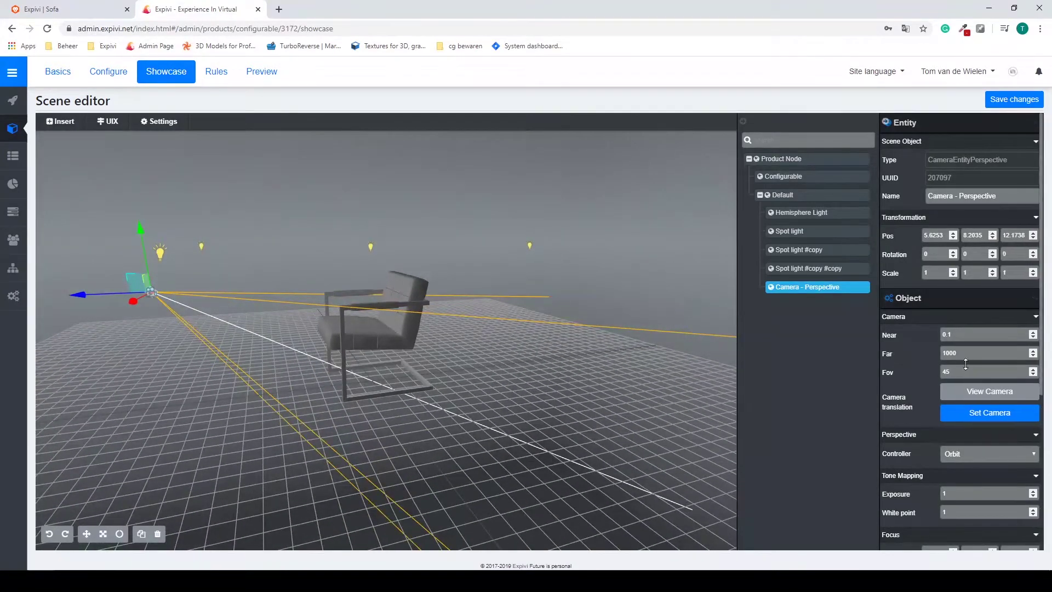
pyautogui.scroll(-4, 958, 361)
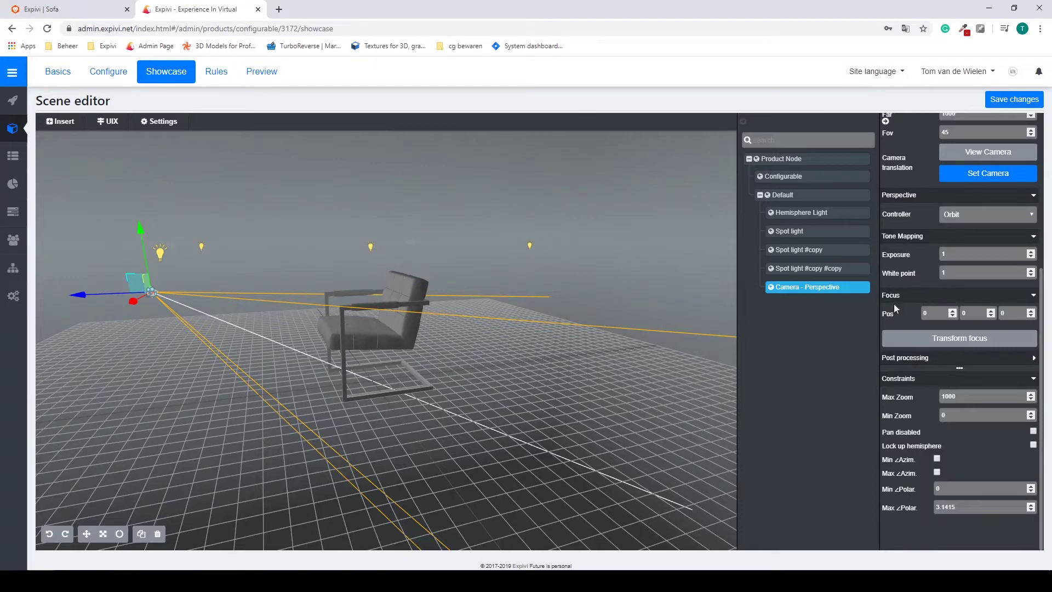
# - Move the camera focus point to 0, 4.985, 0 and save the scene
pyautogui.click(957, 341)
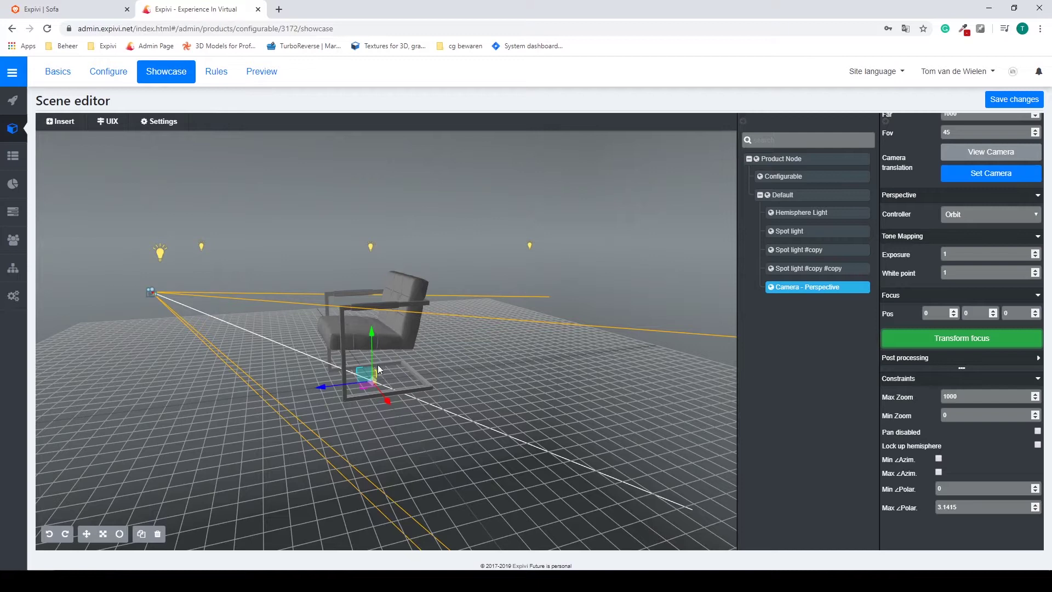
pyautogui.moveTo(370, 333); pyautogui.dragTo(609, 322)
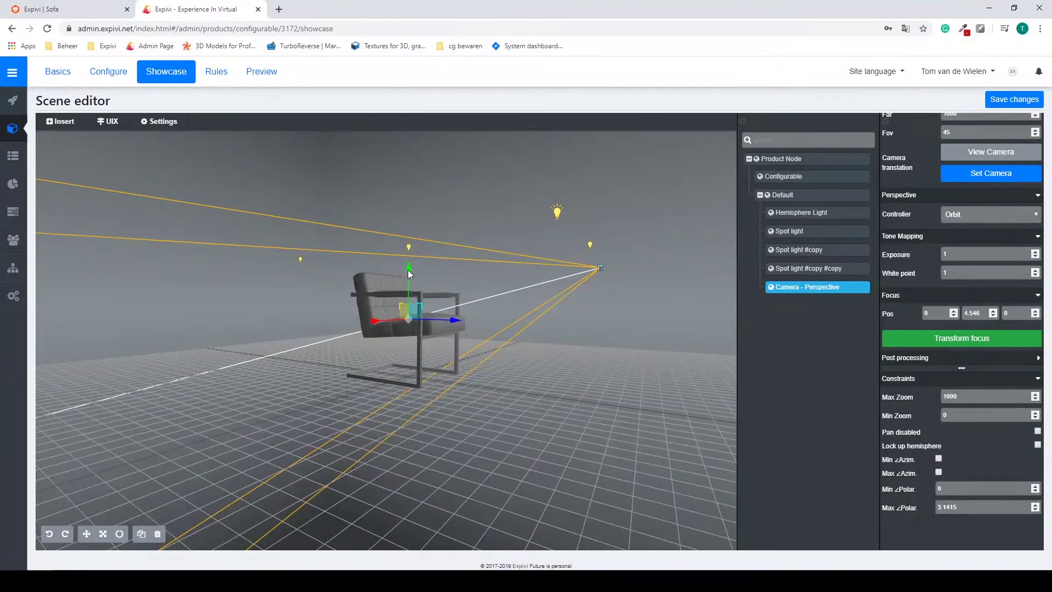
pyautogui.moveTo(408, 269); pyautogui.dragTo(273, 370)
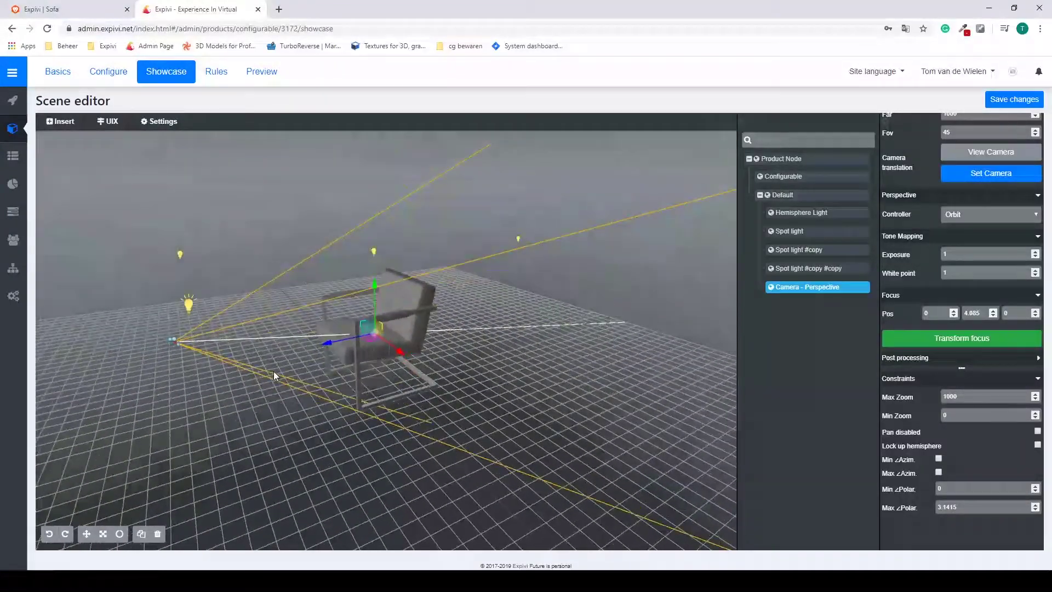
pyautogui.click(1007, 105)
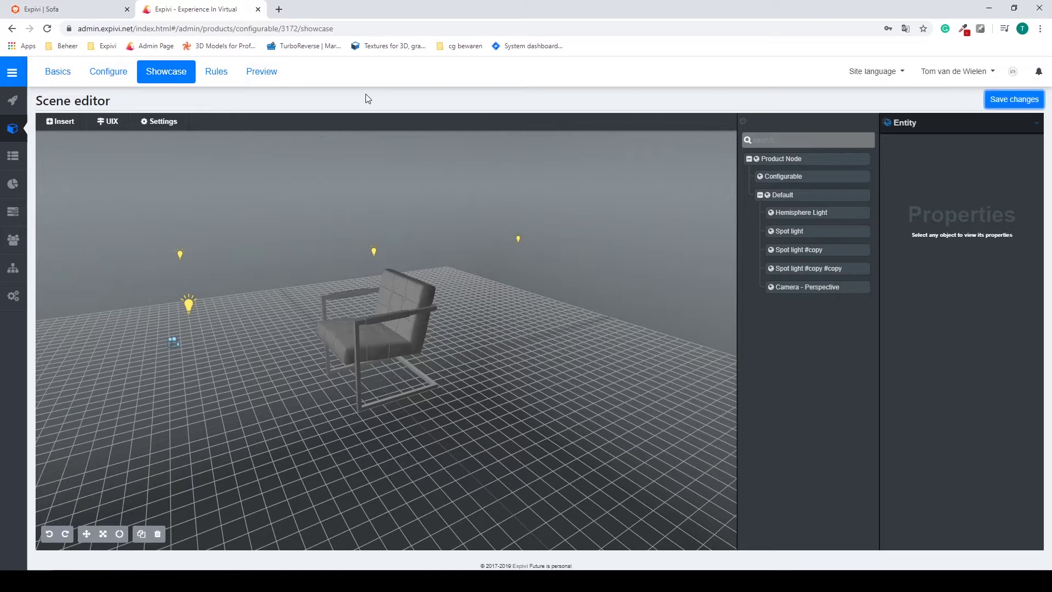
pyautogui.click(275, 71)
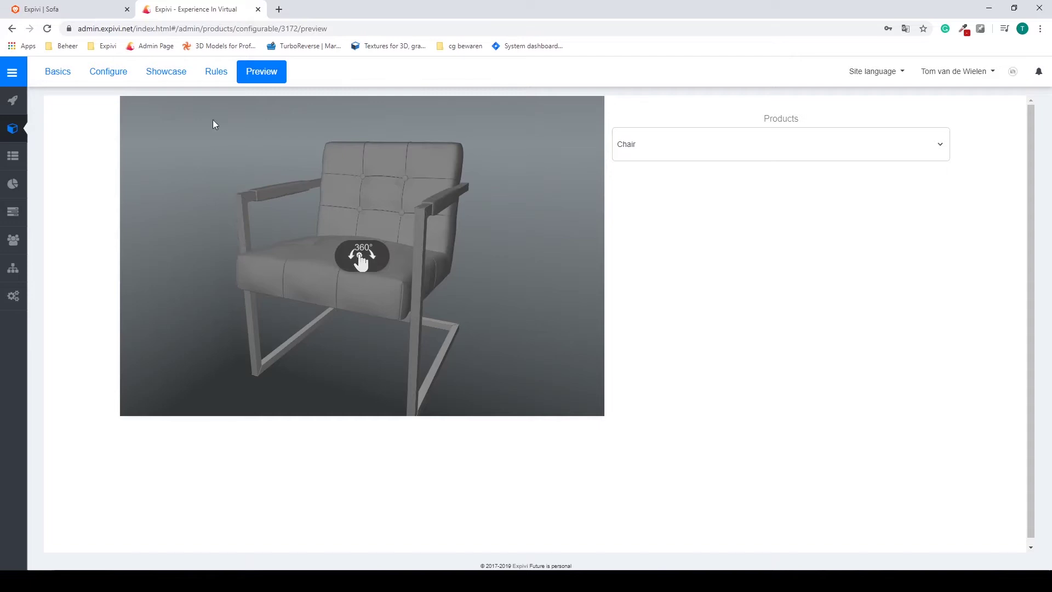
pyautogui.click(168, 73)
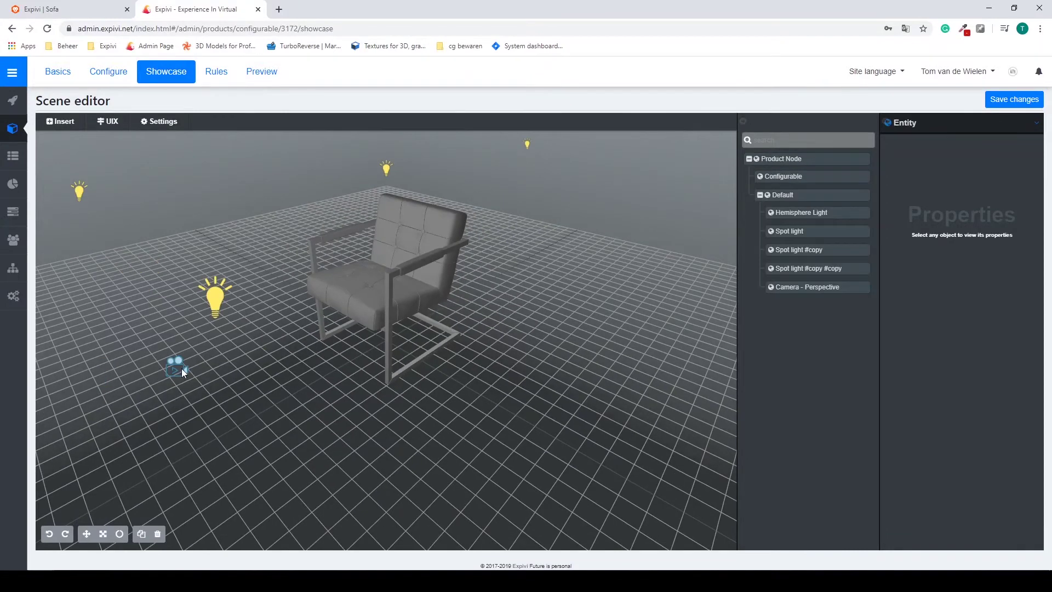
# - Select the camera, orbit around the chair, then select the Default view node to show its background settings
pyautogui.click(180, 368)
pyautogui.moveTo(365, 399); pyautogui.dragTo(707, 420)
pyautogui.moveTo(624, 287); pyautogui.dragTo(458, 229)
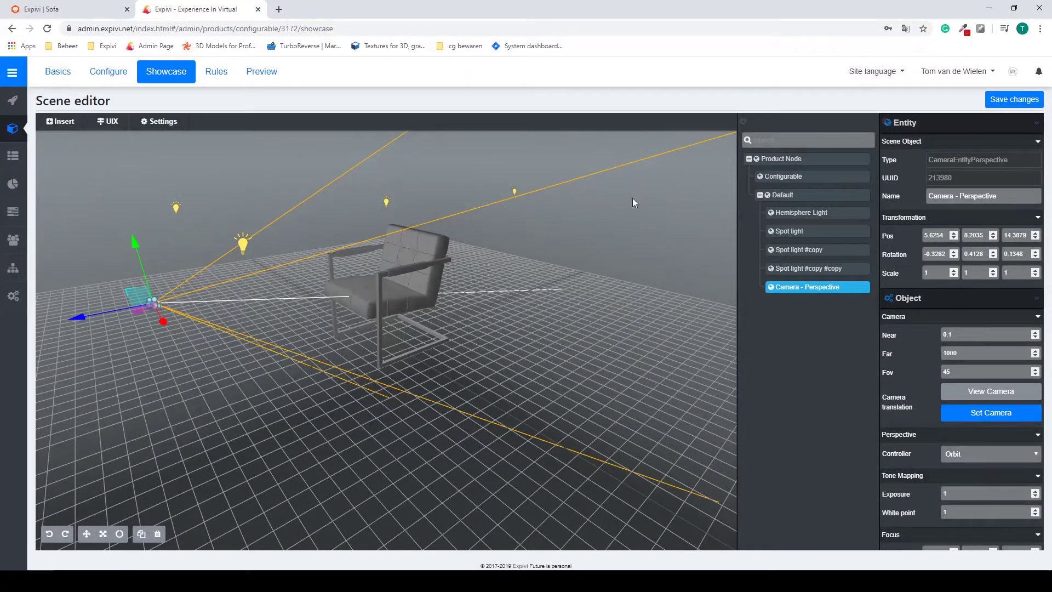
pyautogui.click(810, 193)
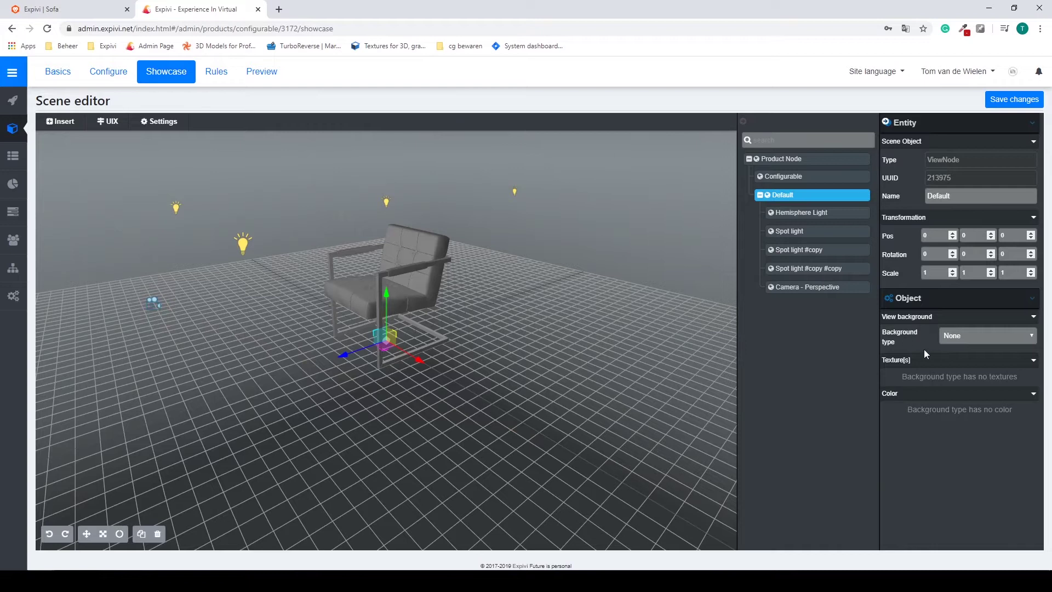
# - Change the Default node's background type from None to a white Color and save the changes
pyautogui.click(952, 337)
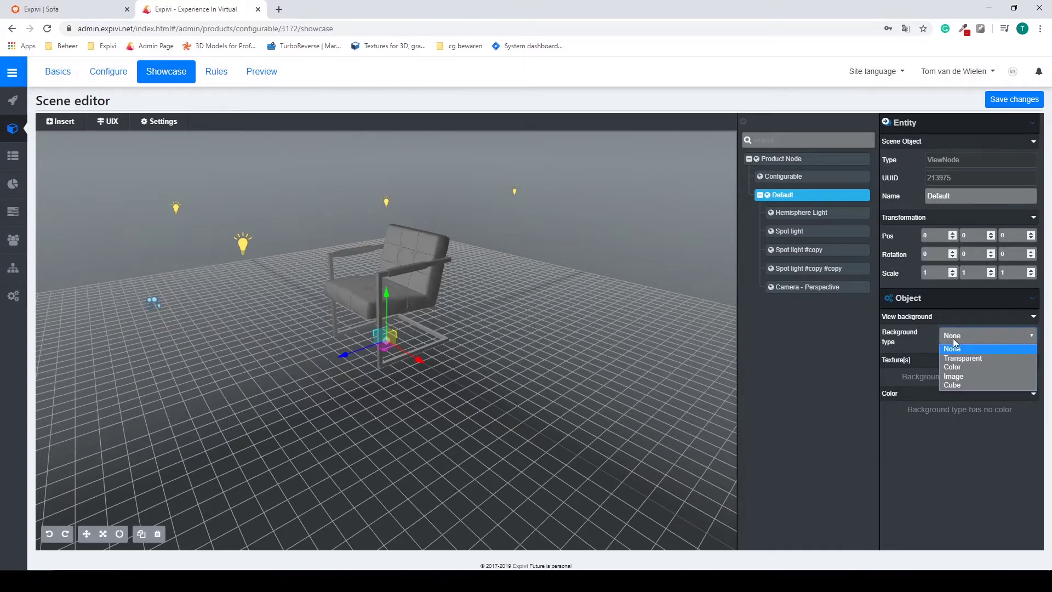
pyautogui.click(963, 367)
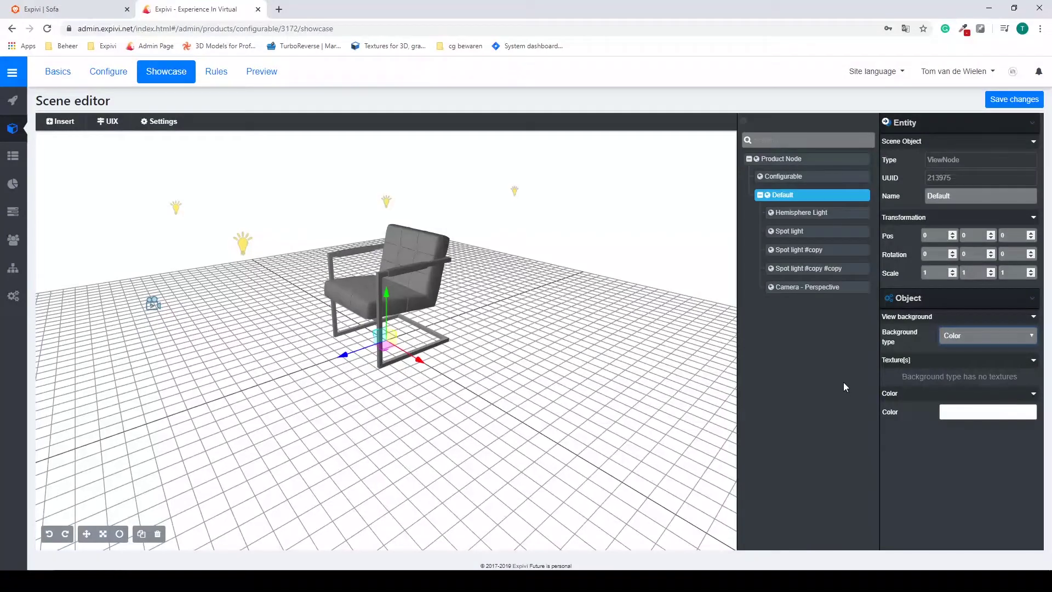
pyautogui.moveTo(503, 331); pyautogui.dragTo(528, 328)
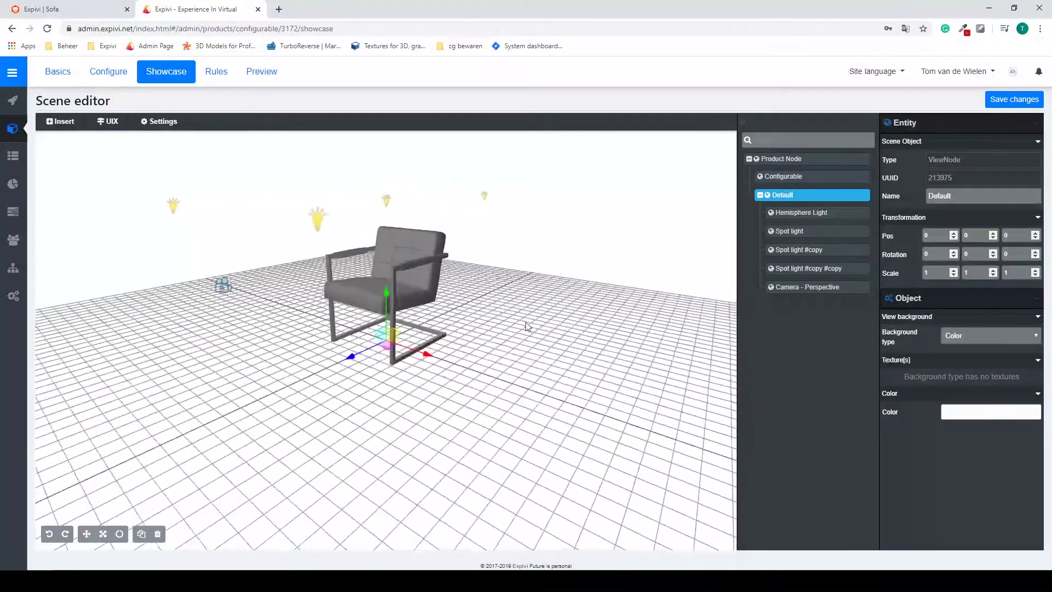
pyautogui.click(999, 102)
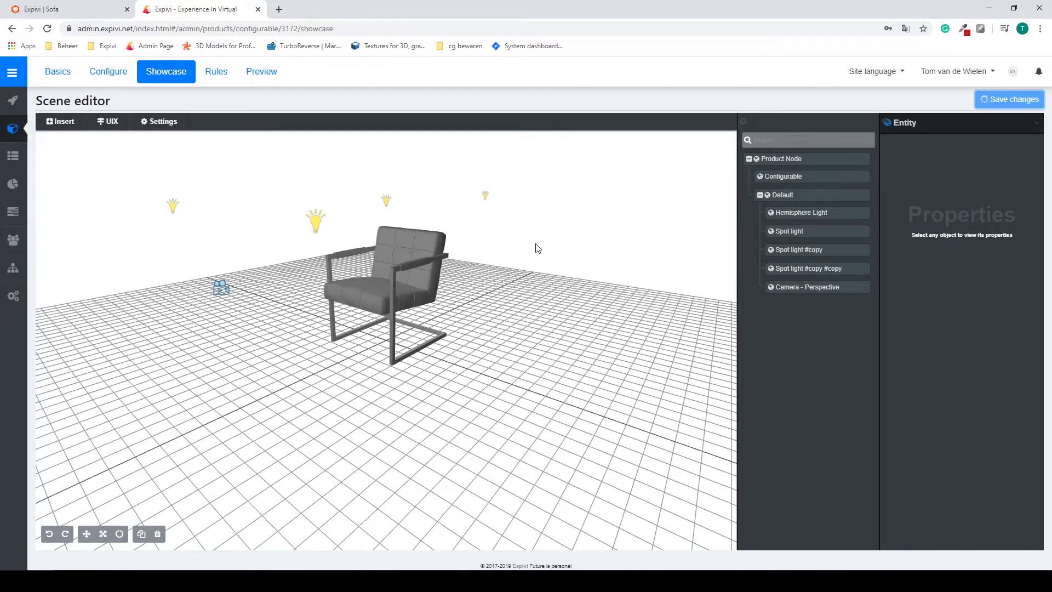
# - Open the Preview and orbit the chair through side, front and back views on white
pyautogui.click(260, 74)
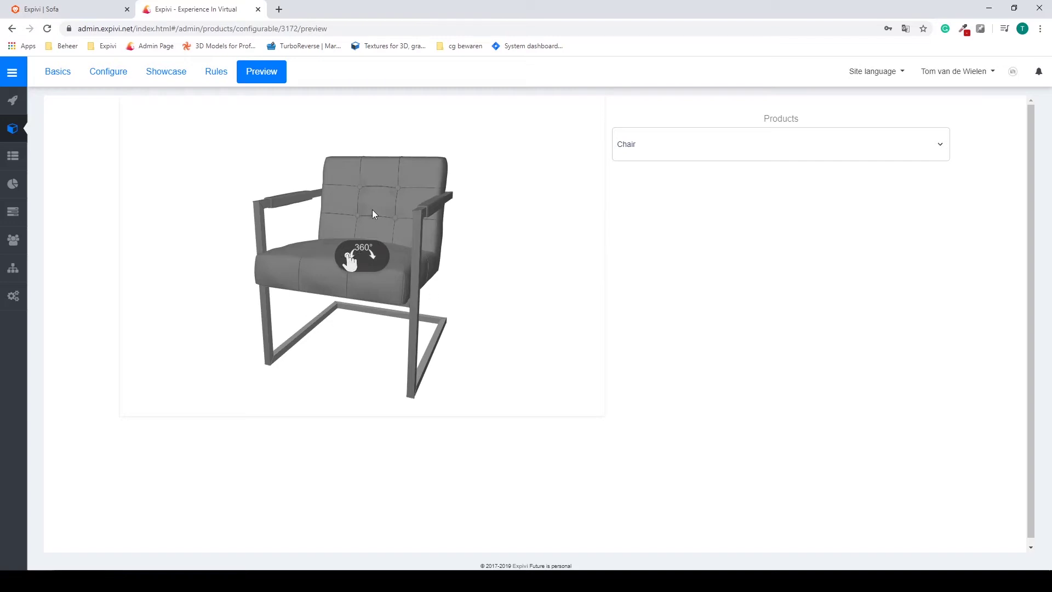
pyautogui.moveTo(436, 289); pyautogui.dragTo(253, 282)
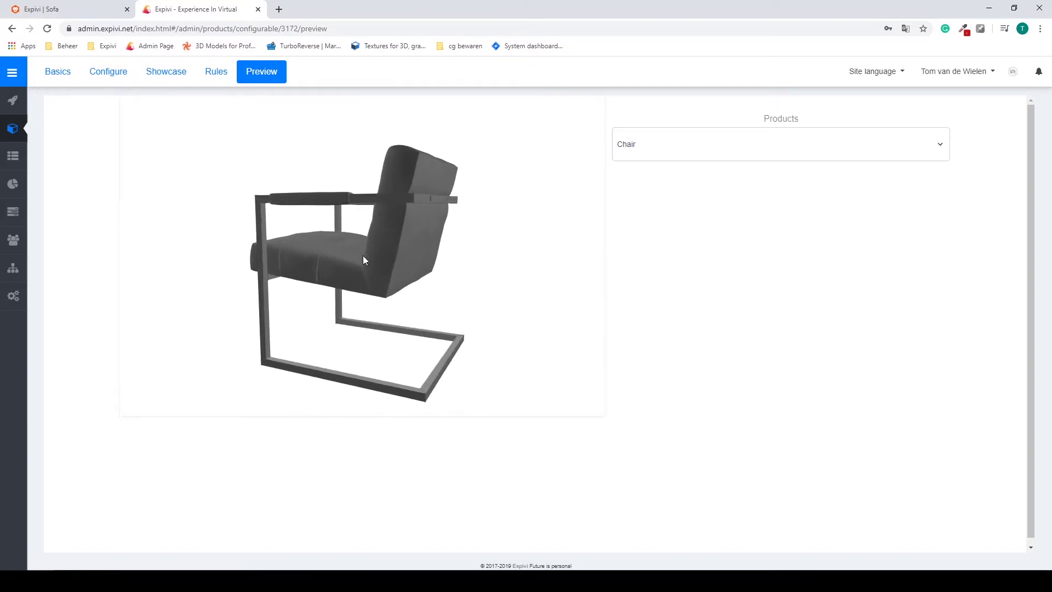
pyautogui.moveTo(280, 266); pyautogui.dragTo(391, 294)
pyautogui.moveTo(278, 275); pyautogui.dragTo(509, 253)
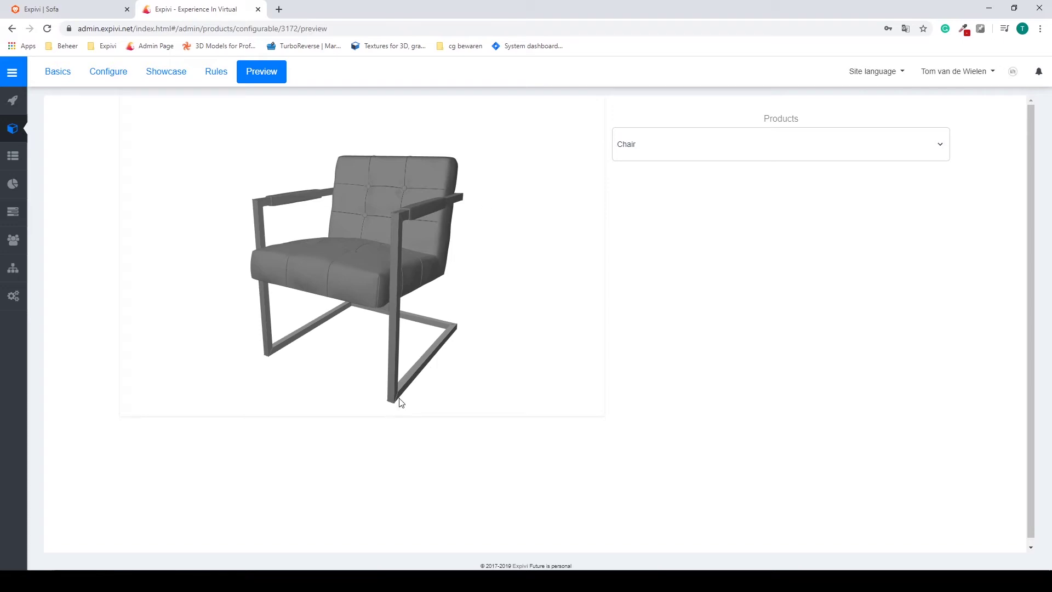
pyautogui.moveTo(310, 330); pyautogui.dragTo(382, 331)
pyautogui.moveTo(439, 401); pyautogui.dragTo(383, 333)
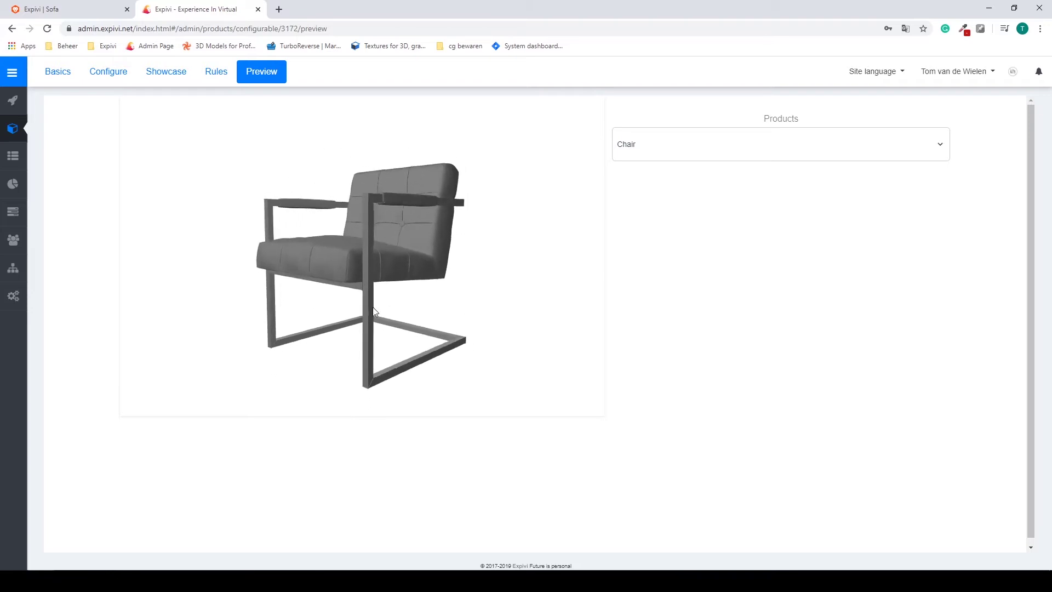
pyautogui.moveTo(373, 310); pyautogui.dragTo(369, 278)
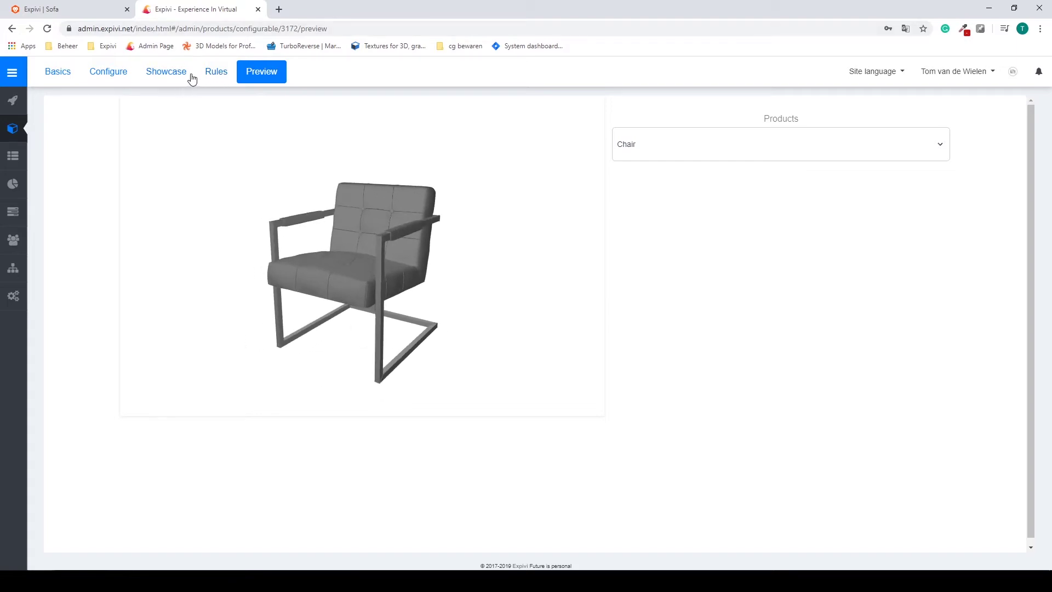
# - Back in the editor, limit the perspective camera's zoom to minimum 6 and maximum 15, and save
pyautogui.click(174, 76)
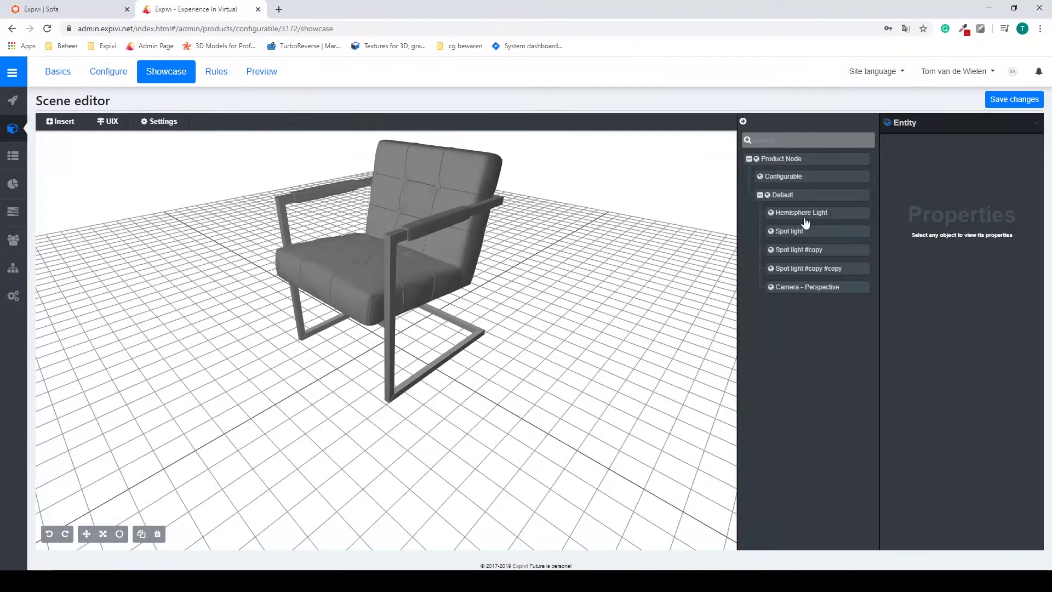
pyautogui.click(809, 293)
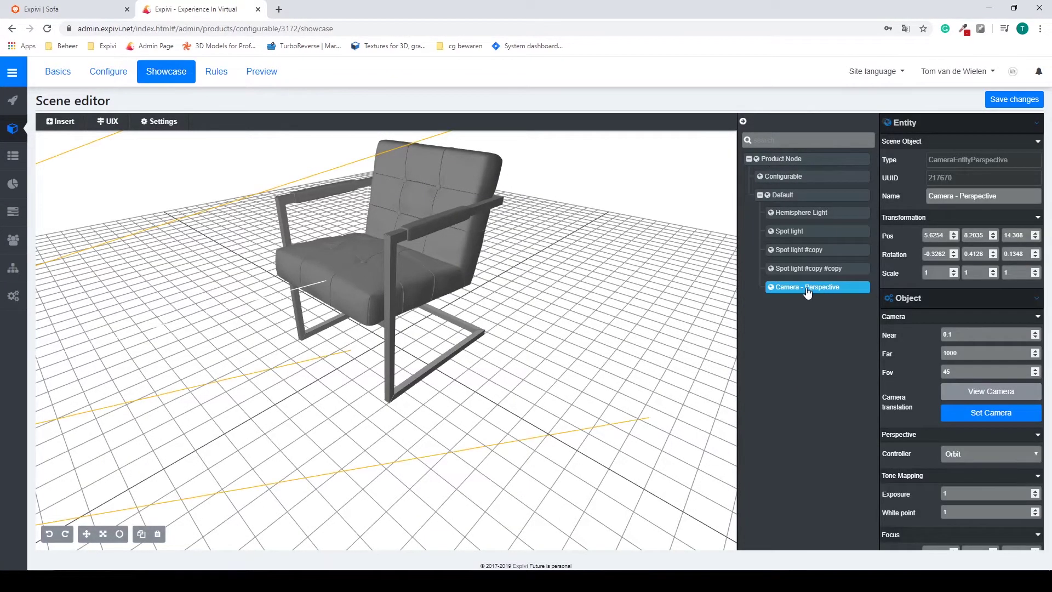
pyautogui.scroll(-4, 910, 325)
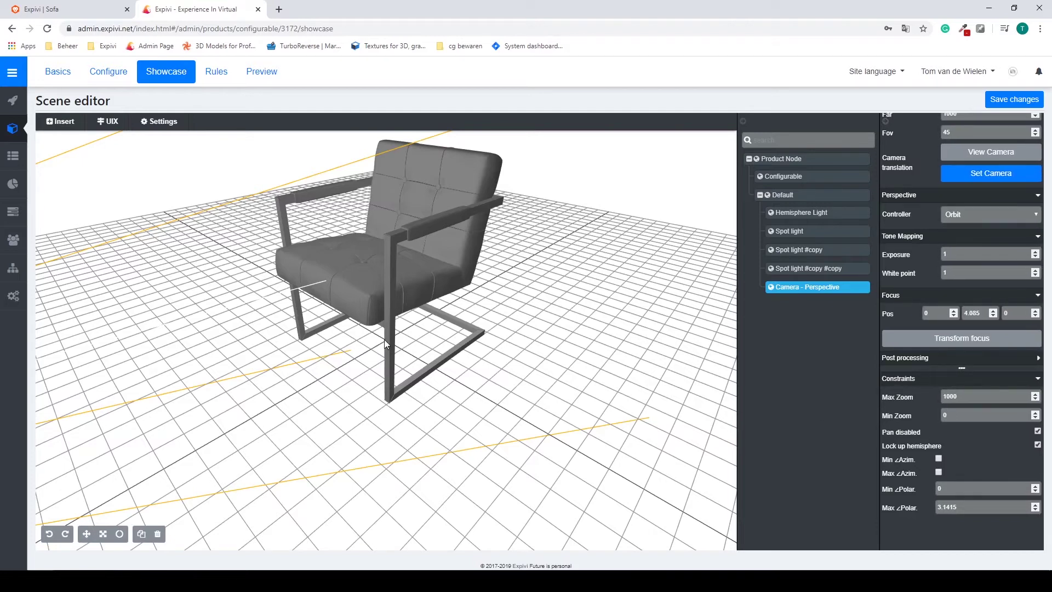
pyautogui.moveTo(330, 372)
pyautogui.mouseDown()
pyautogui.moveTo(387, 369)
pyautogui.moveTo(294, 427)
pyautogui.moveTo(321, 370)
pyautogui.mouseUp()
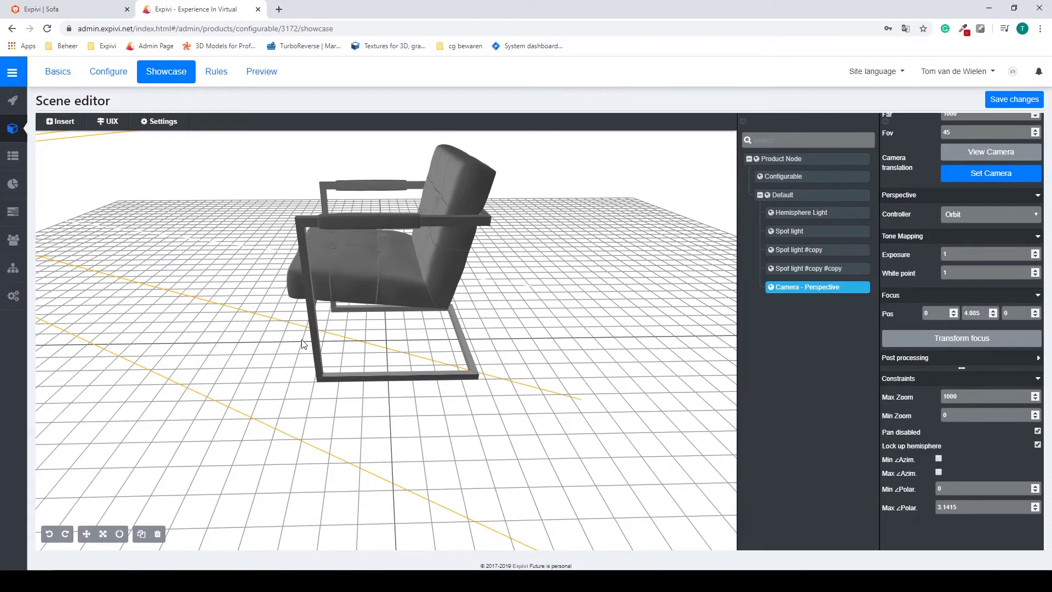
pyautogui.moveTo(302, 343)
pyautogui.mouseDown()
pyautogui.moveTo(282, 351)
pyautogui.moveTo(285, 320)
pyautogui.moveTo(286, 337)
pyautogui.mouseUp()
pyautogui.click(985, 415)
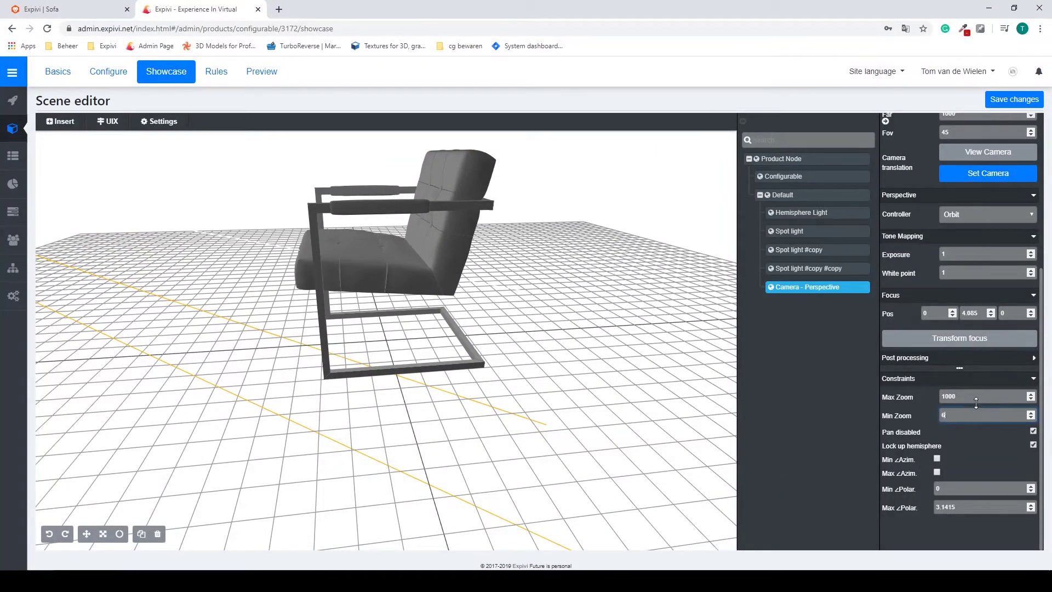
pyautogui.moveTo(973, 400); pyautogui.dragTo(937, 402)
pyautogui.click(1014, 101)
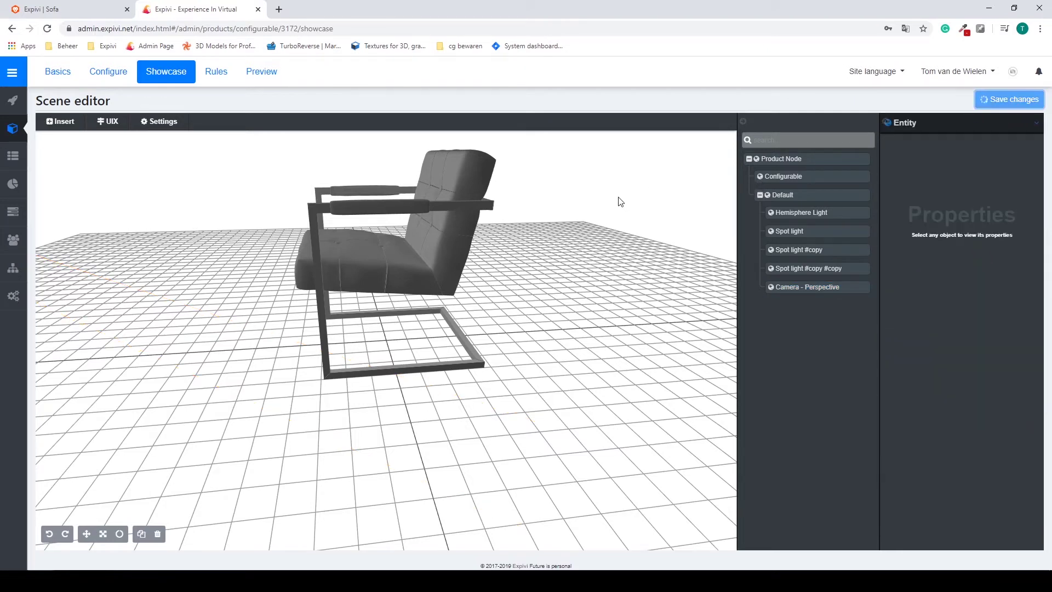
# - Preview the chair, orbiting and zooming in and out to test the new camera limits
pyautogui.click(262, 73)
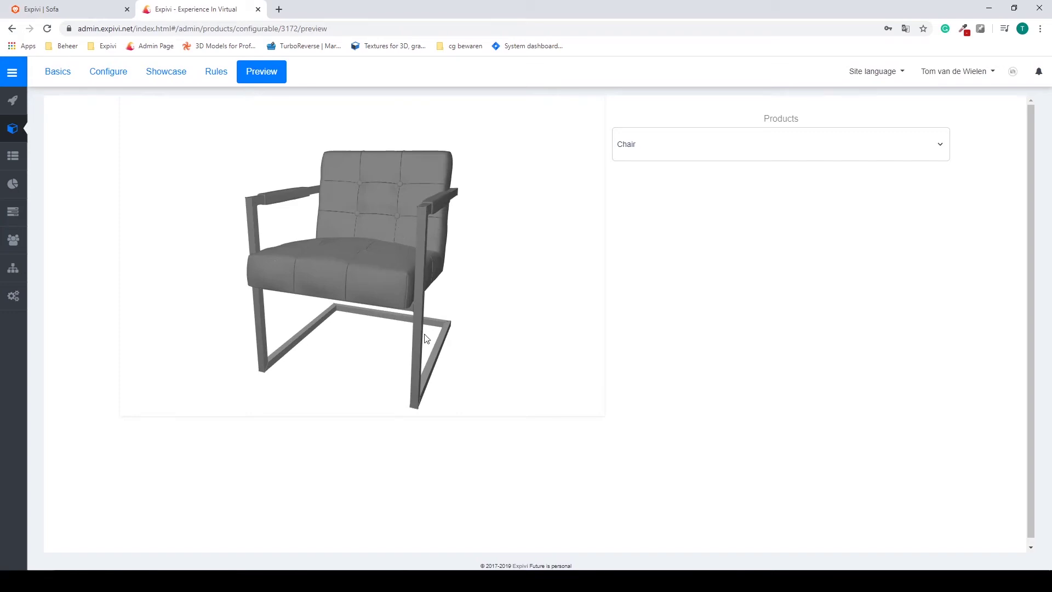
pyautogui.moveTo(388, 251); pyautogui.dragTo(388, 314)
pyautogui.scroll(10, 408, 290)
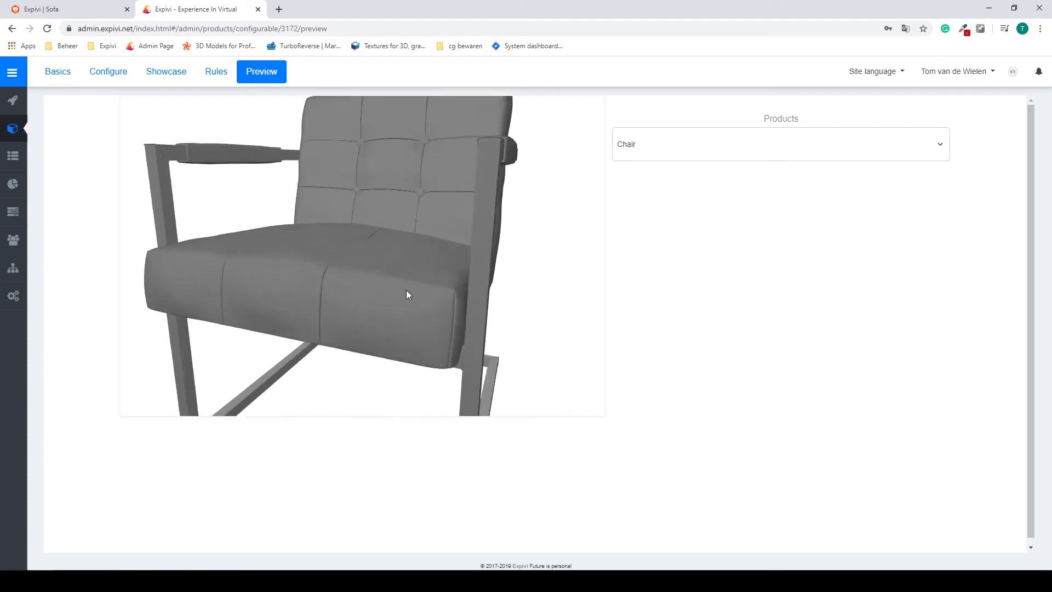
pyautogui.moveTo(484, 277); pyautogui.dragTo(366, 289)
pyautogui.scroll(-6, 370, 287)
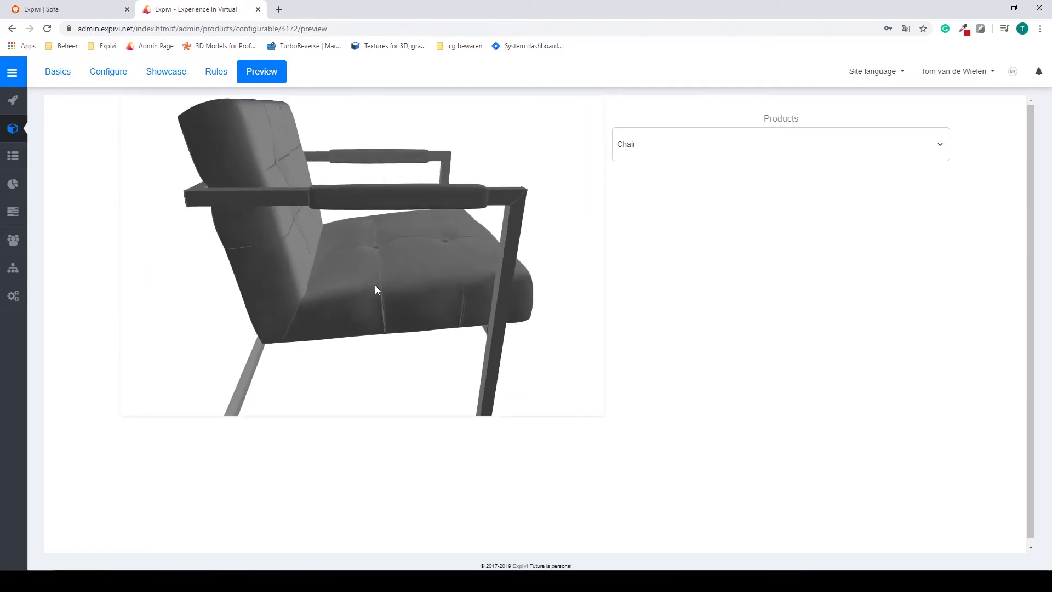
pyautogui.moveTo(483, 296); pyautogui.dragTo(306, 290)
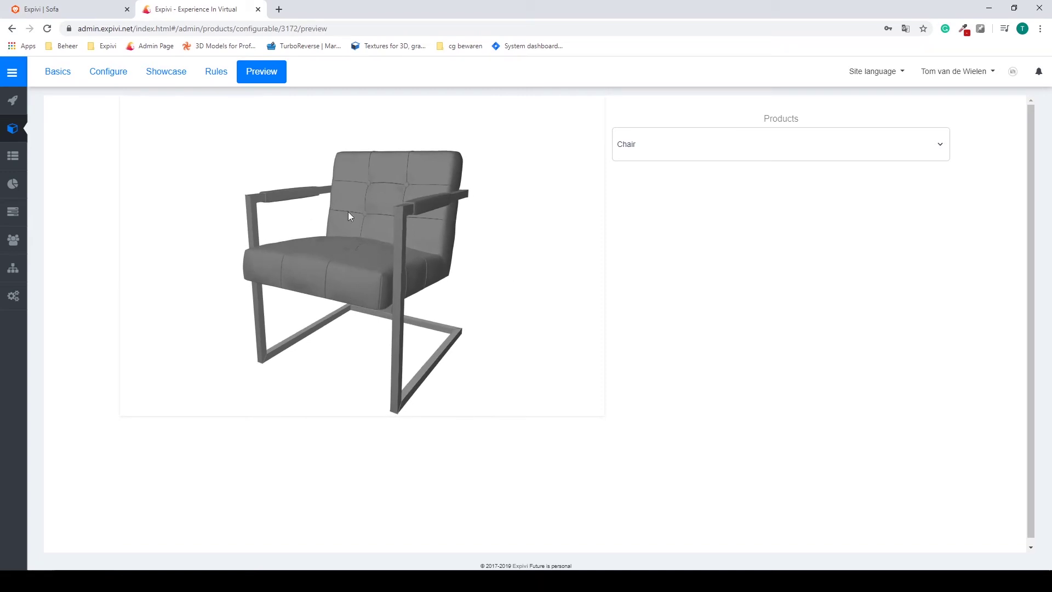
pyautogui.click(177, 77)
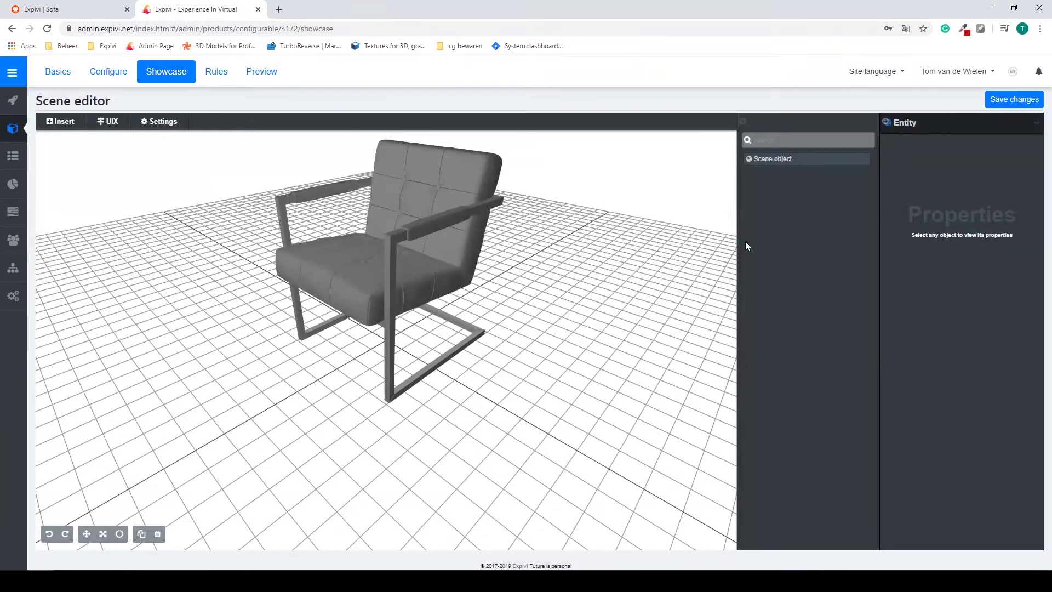
# - Revise the perspective camera's Min Zoom and Max Zoom values and save the scene
pyautogui.click(818, 287)
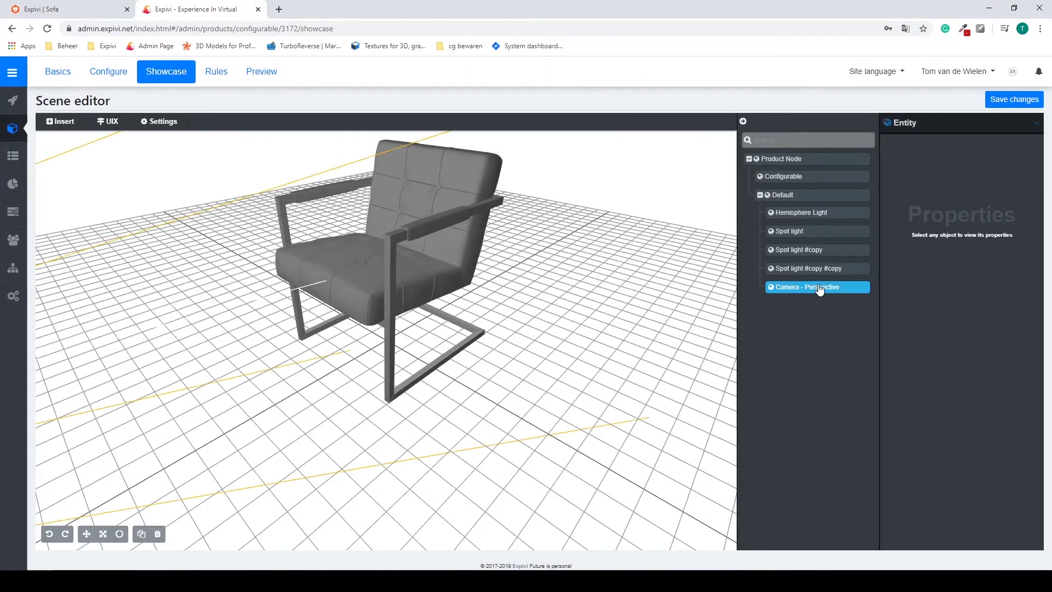
pyautogui.scroll(-3, 925, 325)
pyautogui.click(939, 414)
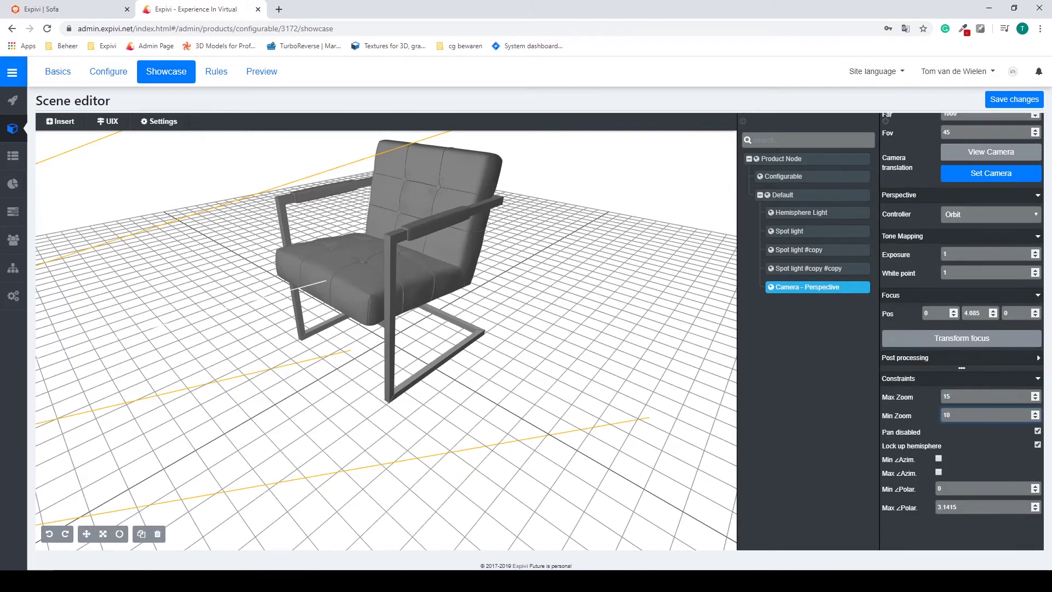
pyautogui.hotkey('shift', 'Tab')
pyautogui.click(1014, 99)
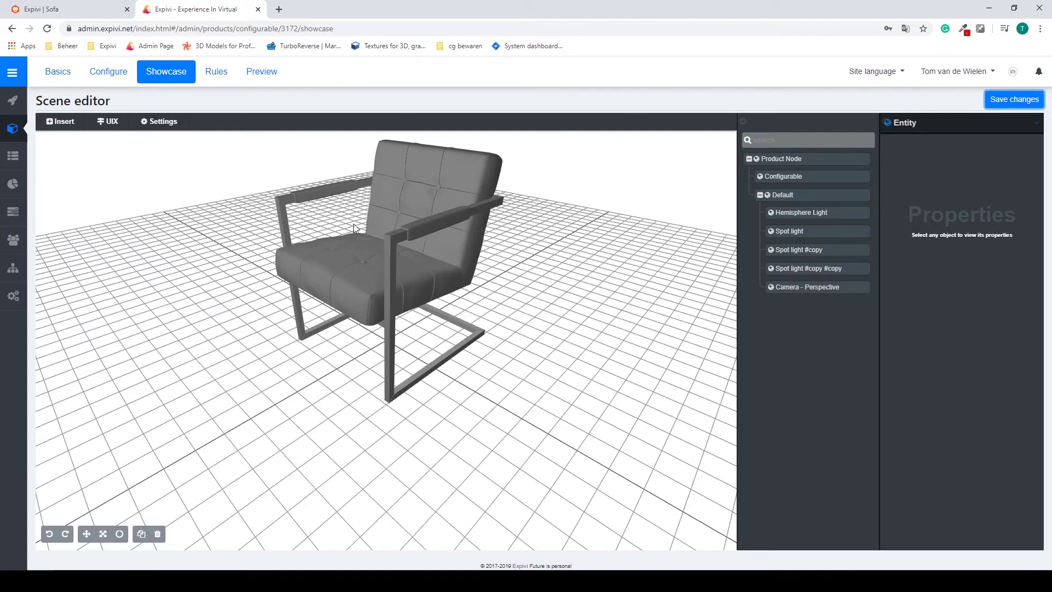
pyautogui.click(263, 72)
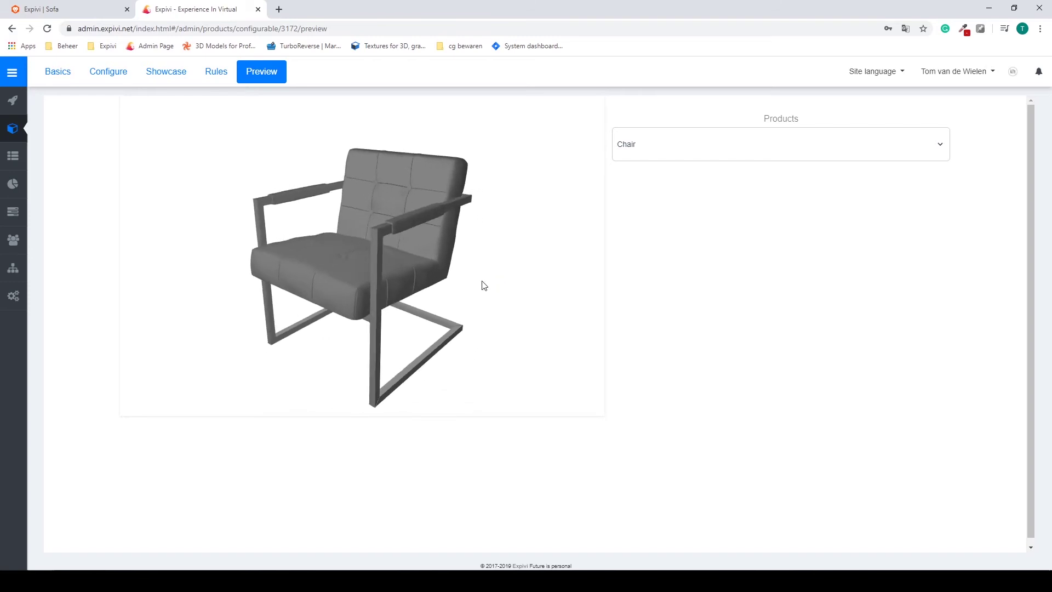
pyautogui.scroll(3, 400, 285)
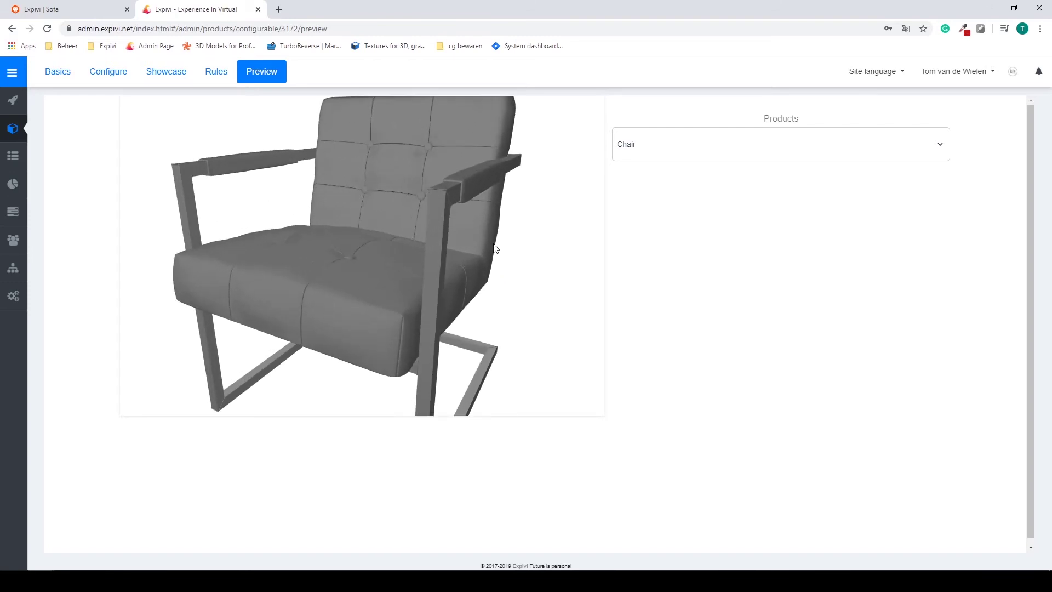
pyautogui.moveTo(496, 247)
pyautogui.mouseDown()
pyautogui.moveTo(432, 241)
pyautogui.moveTo(420, 202)
pyautogui.moveTo(490, 213)
pyautogui.moveTo(404, 252)
pyautogui.moveTo(213, 262)
pyautogui.moveTo(364, 217)
pyautogui.moveTo(537, 225)
pyautogui.moveTo(494, 228)
pyautogui.mouseUp()
pyautogui.scroll(-5, 471, 232)
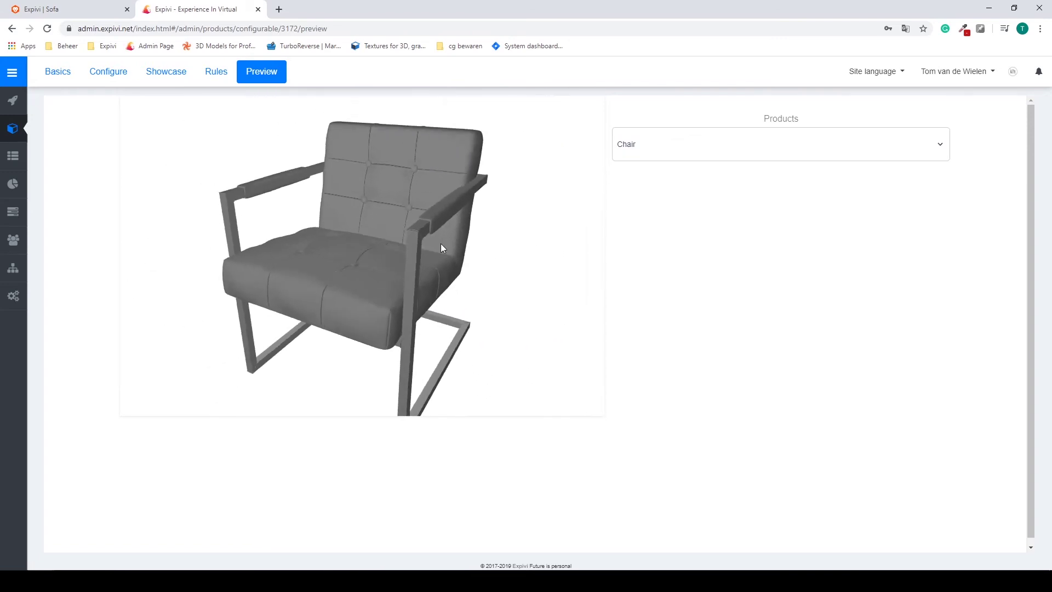
pyautogui.moveTo(374, 288); pyautogui.dragTo(361, 265)
pyautogui.scroll(5, 400, 282)
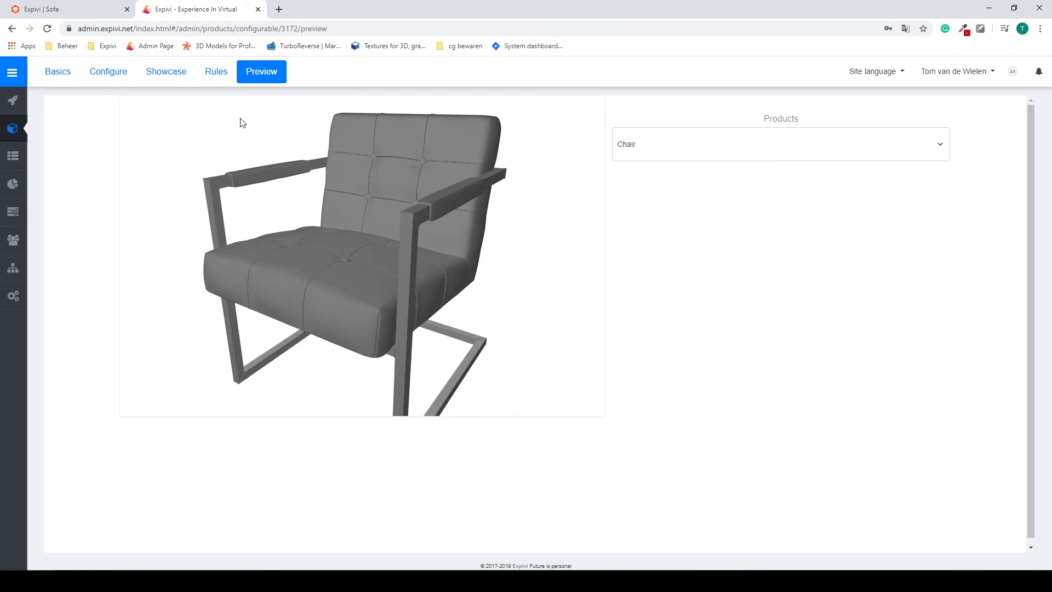
pyautogui.click(185, 79)
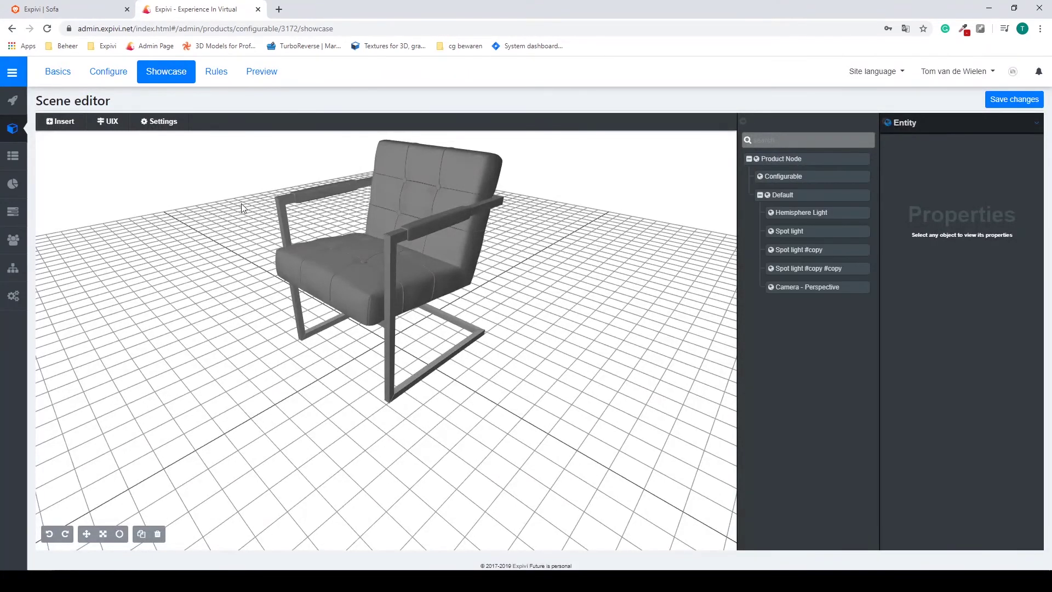
# - Browse the Insert object types and inspect the first spot light and the hemisphere light
pyautogui.click(73, 123)
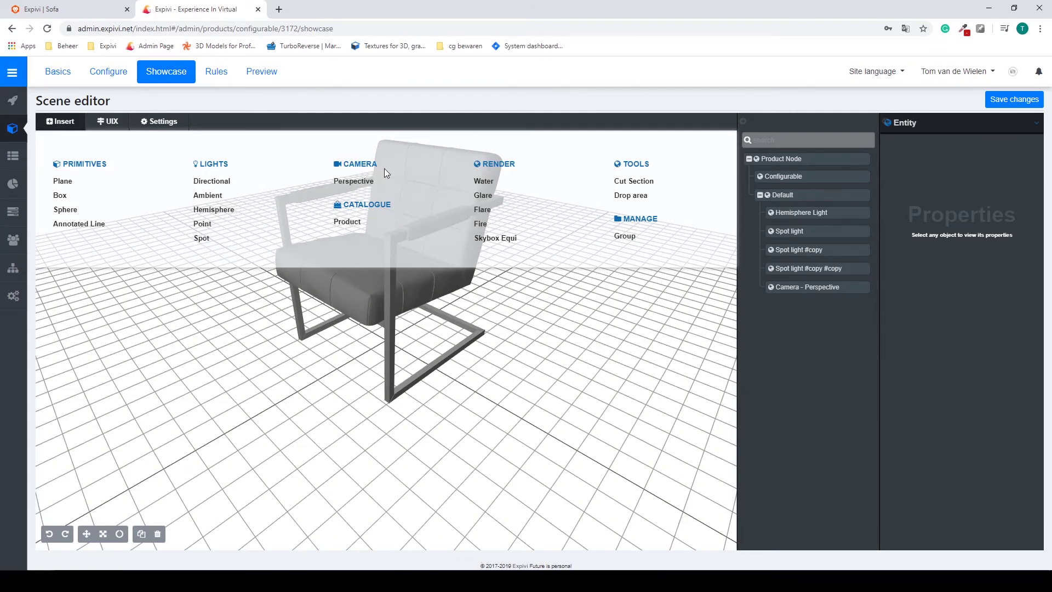
pyautogui.click(803, 236)
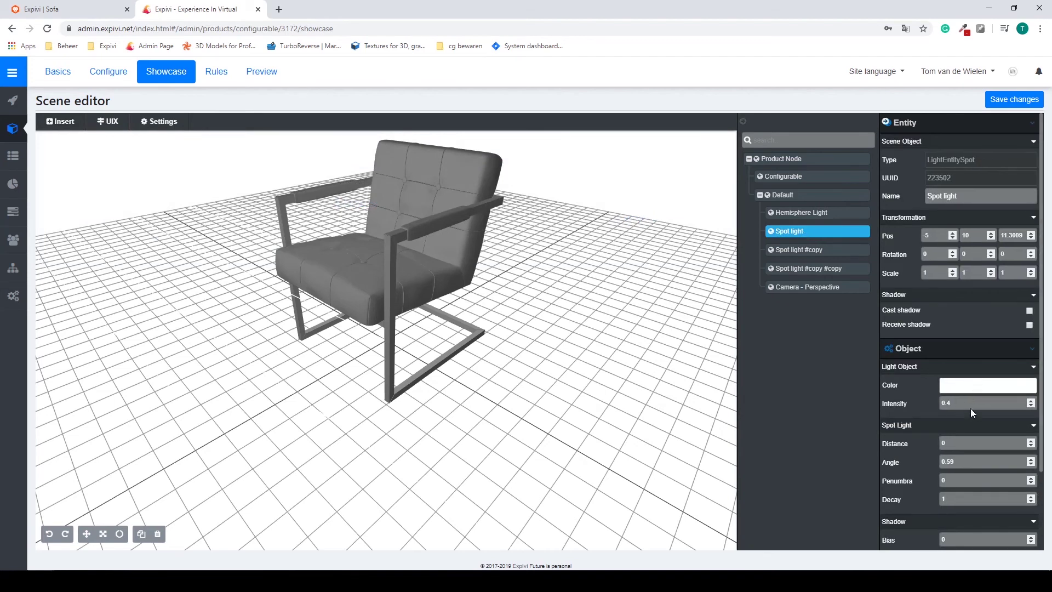
pyautogui.click(819, 214)
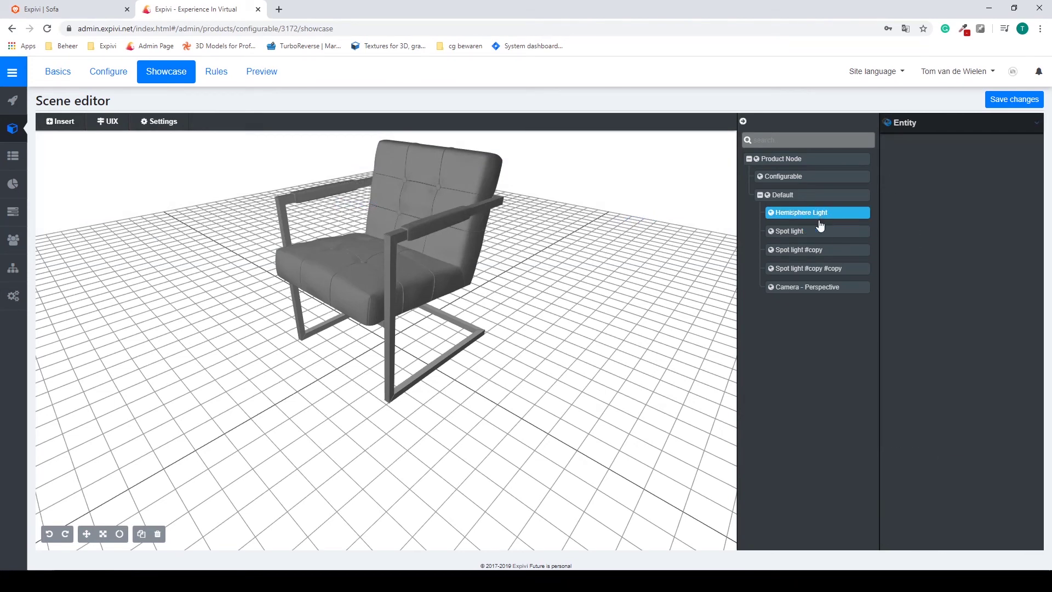
# - Review the perspective camera's Orbit controller and zoom constraints (10 minimum, 25 maximum)
pyautogui.click(831, 288)
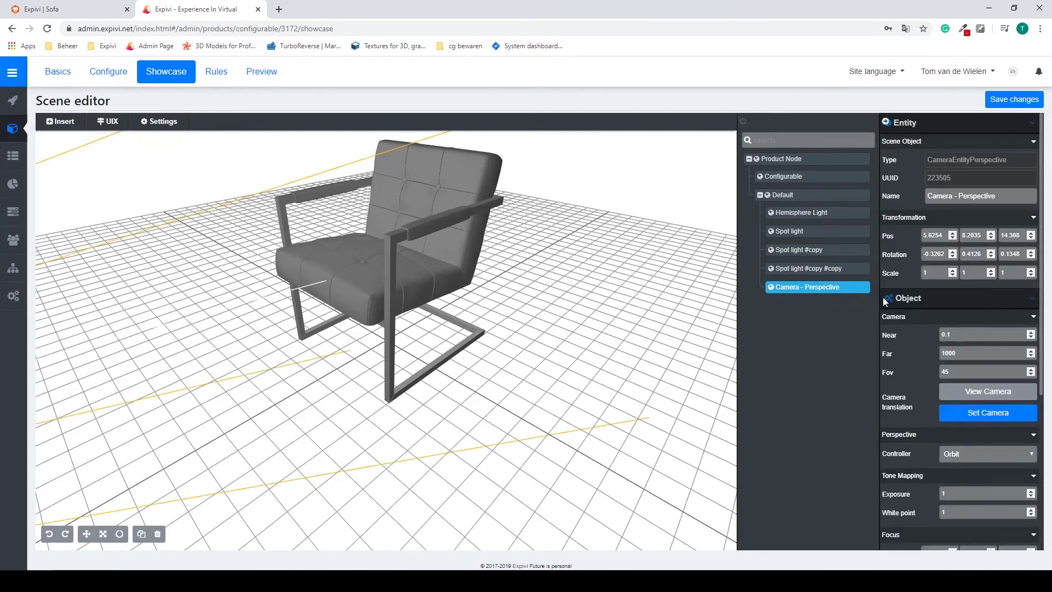
pyautogui.scroll(-2, 921, 361)
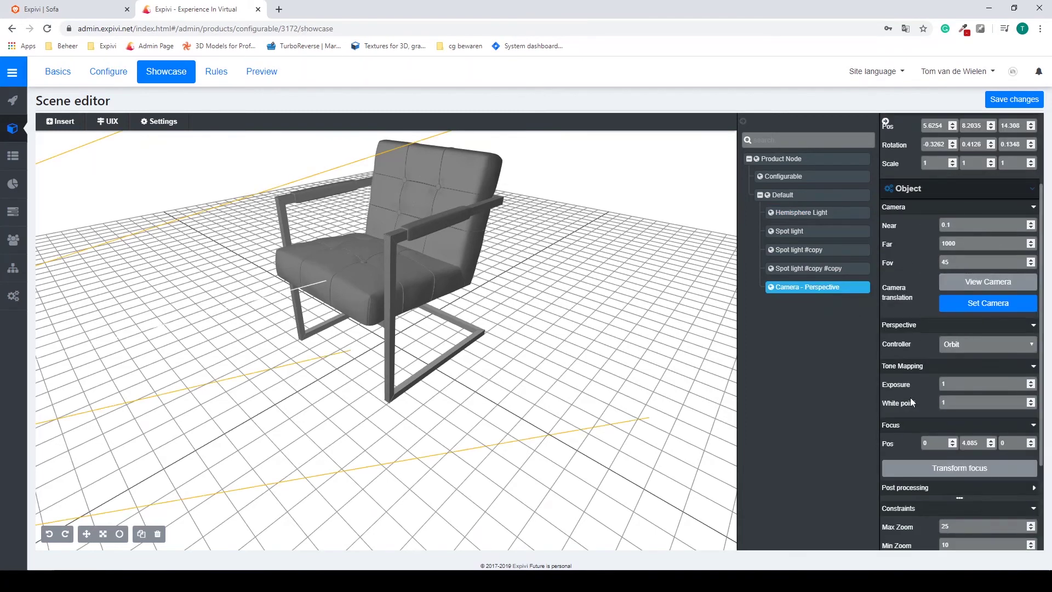
pyautogui.scroll(-2, 911, 402)
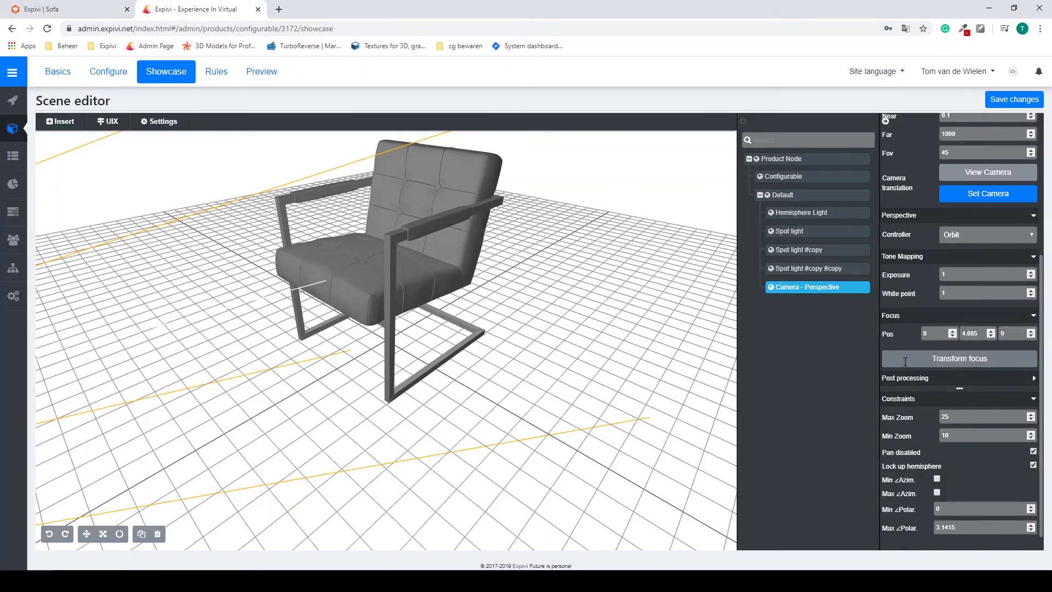
pyautogui.scroll(-1, 905, 361)
pyautogui.scroll(3, 905, 362)
pyautogui.scroll(1, 904, 362)
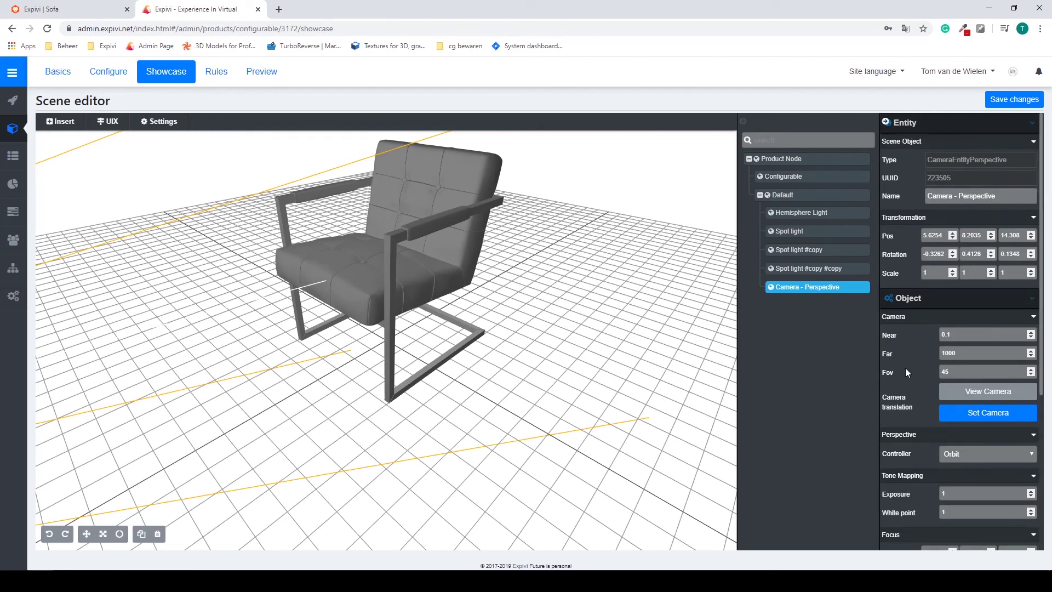
# - Change the camera controller from Orbit to First person, save, and open the Preview
pyautogui.scroll(-2, 908, 367)
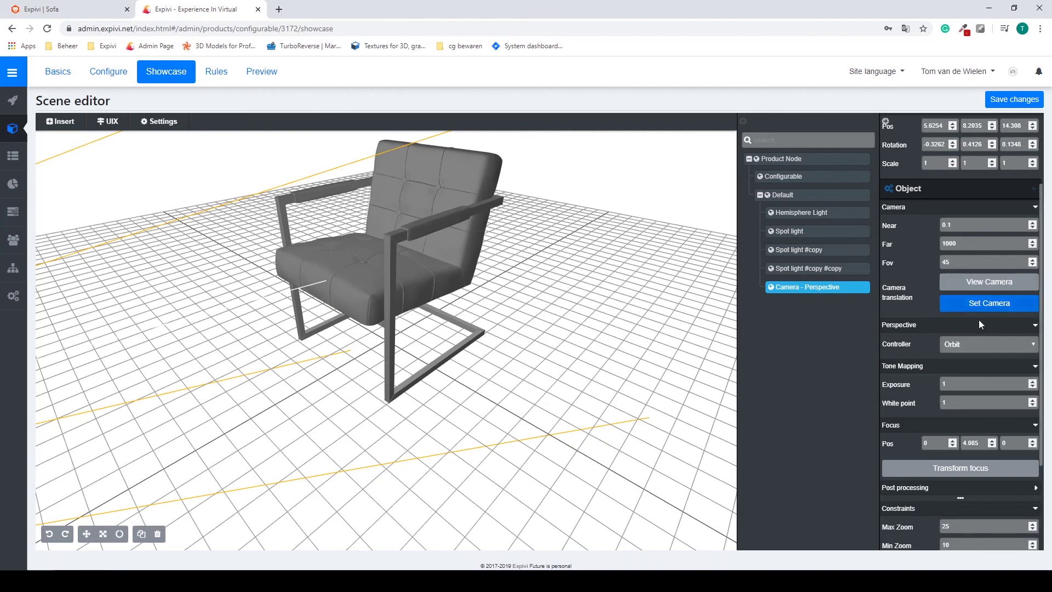
pyautogui.click(968, 351)
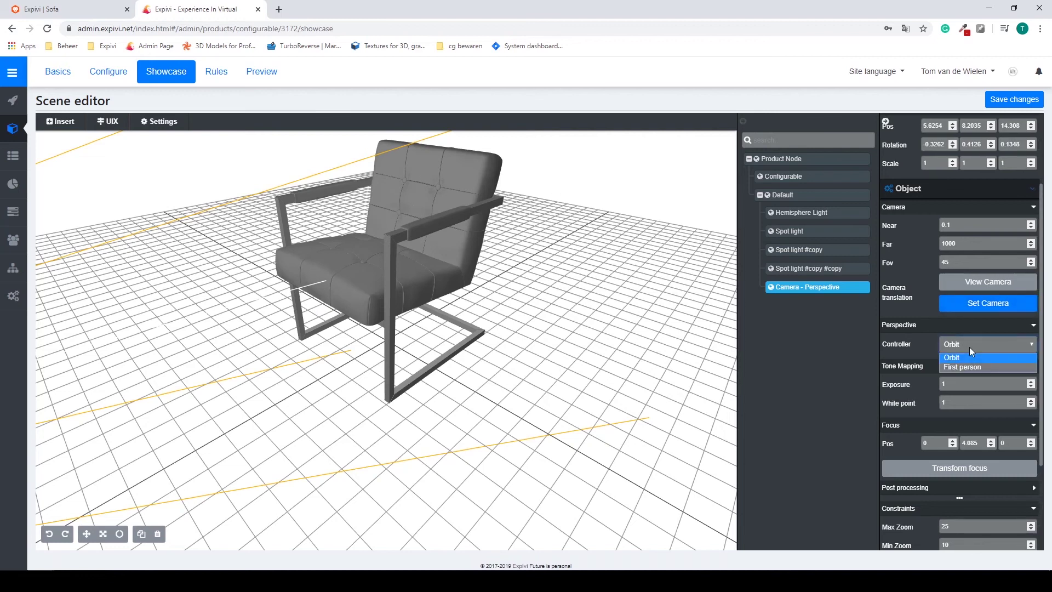
pyautogui.click(965, 367)
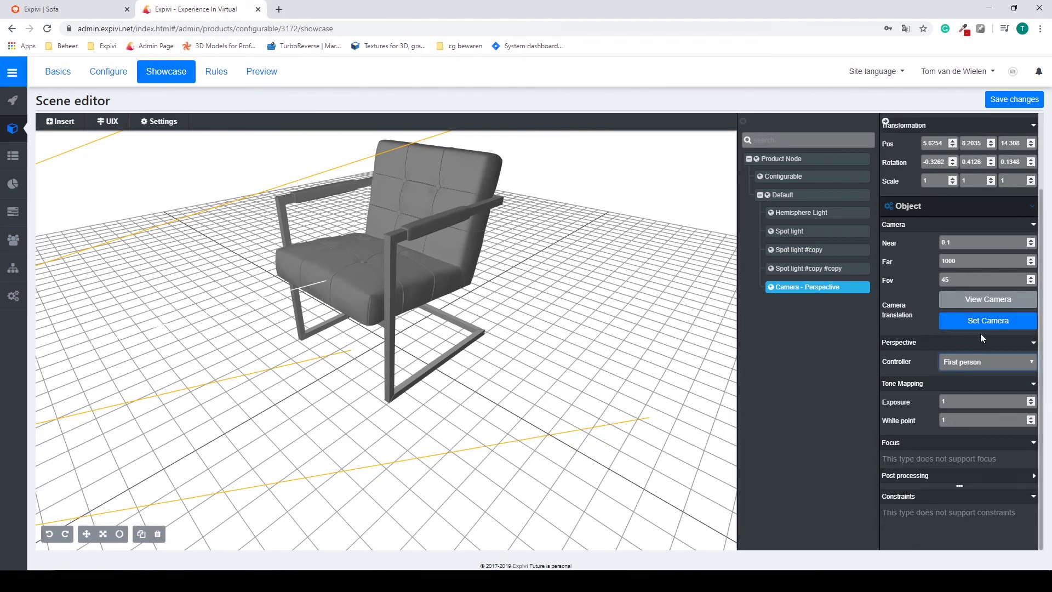
pyautogui.click(1014, 100)
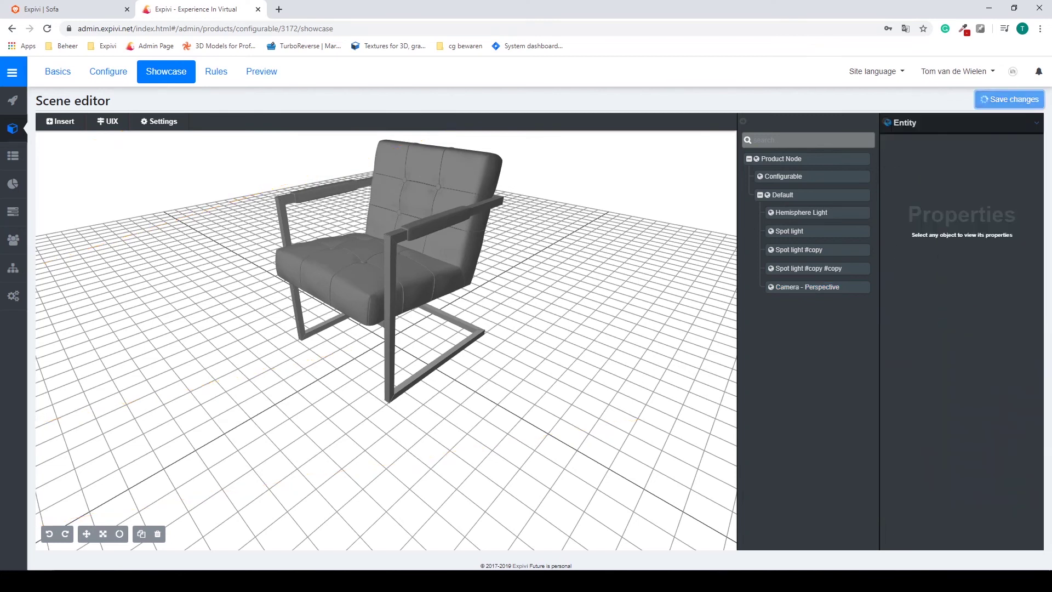
pyautogui.click(267, 75)
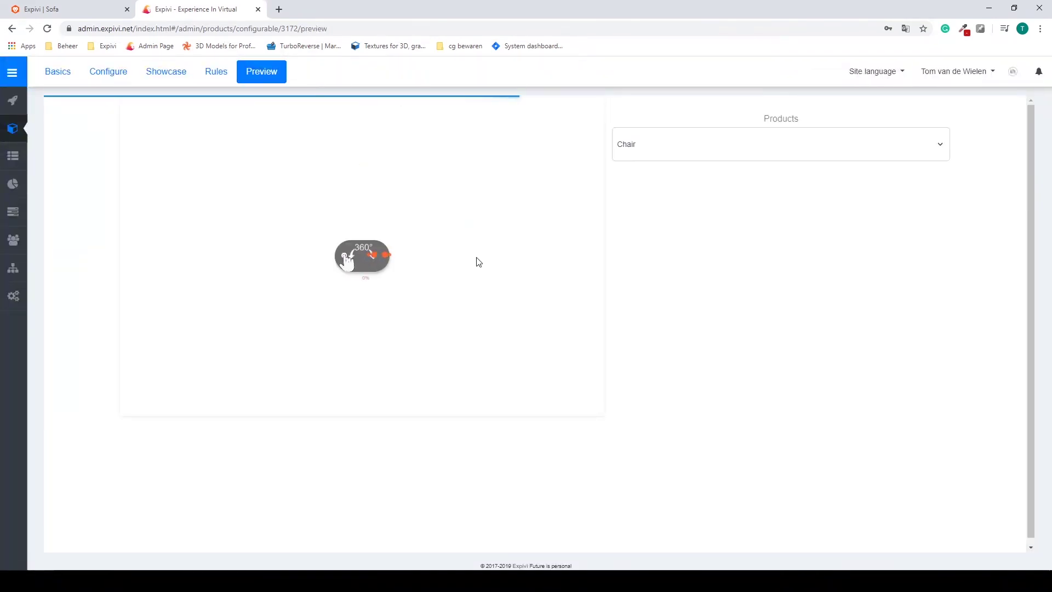
# - Try the first-person camera by dragging and zooming on the chair, then return to Showcase
pyautogui.moveTo(469, 237)
pyautogui.mouseDown()
pyautogui.moveTo(377, 237)
pyautogui.moveTo(406, 195)
pyautogui.moveTo(540, 179)
pyautogui.moveTo(544, 266)
pyautogui.moveTo(515, 305)
pyautogui.moveTo(448, 301)
pyautogui.moveTo(409, 254)
pyautogui.moveTo(425, 203)
pyautogui.moveTo(475, 186)
pyautogui.moveTo(478, 219)
pyautogui.moveTo(460, 252)
pyautogui.moveTo(474, 274)
pyautogui.moveTo(528, 265)
pyautogui.moveTo(553, 228)
pyautogui.moveTo(524, 200)
pyautogui.moveTo(473, 202)
pyautogui.moveTo(476, 237)
pyautogui.moveTo(460, 242)
pyautogui.moveTo(472, 232)
pyautogui.mouseUp()
pyautogui.scroll(3, 378, 237)
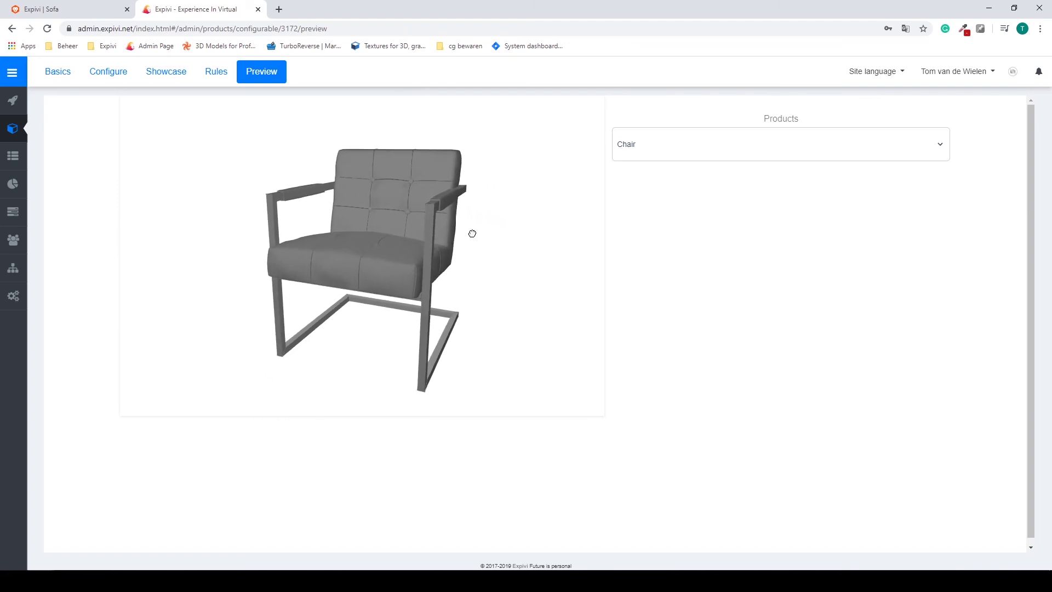
pyautogui.click(168, 78)
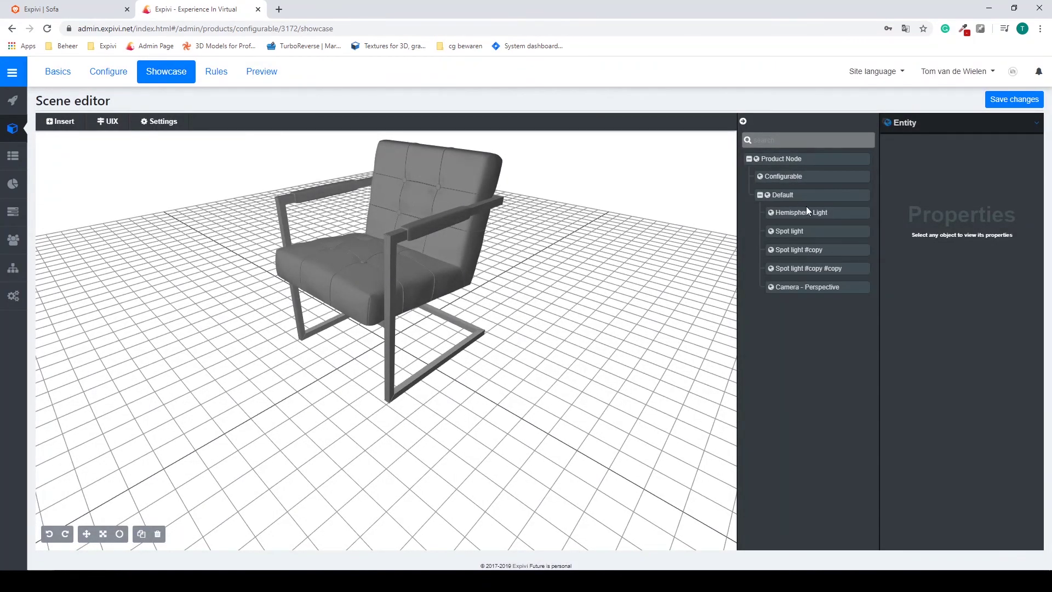
# - Switch Camera - Perspective's controller back to Orbit, restoring its focus and zoom constraint settings
pyautogui.click(821, 289)
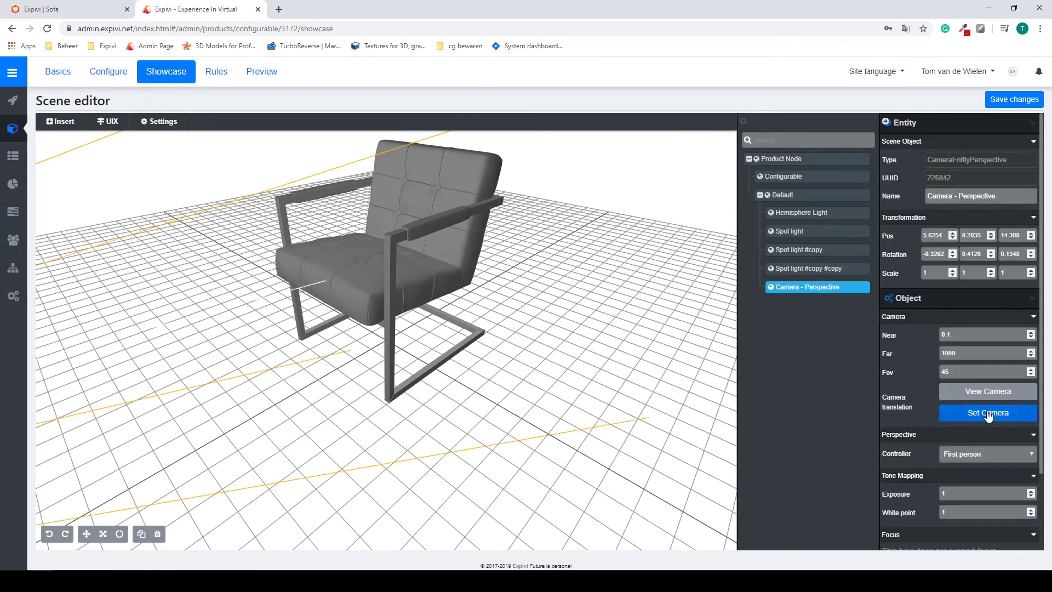
pyautogui.scroll(-2, 995, 359)
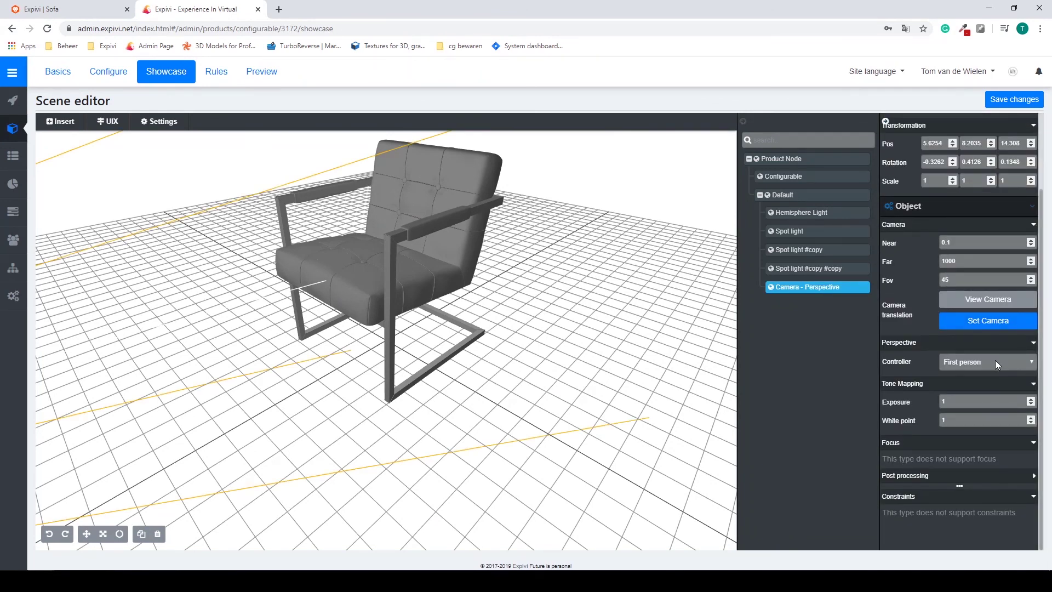
pyautogui.click(995, 360)
pyautogui.click(982, 375)
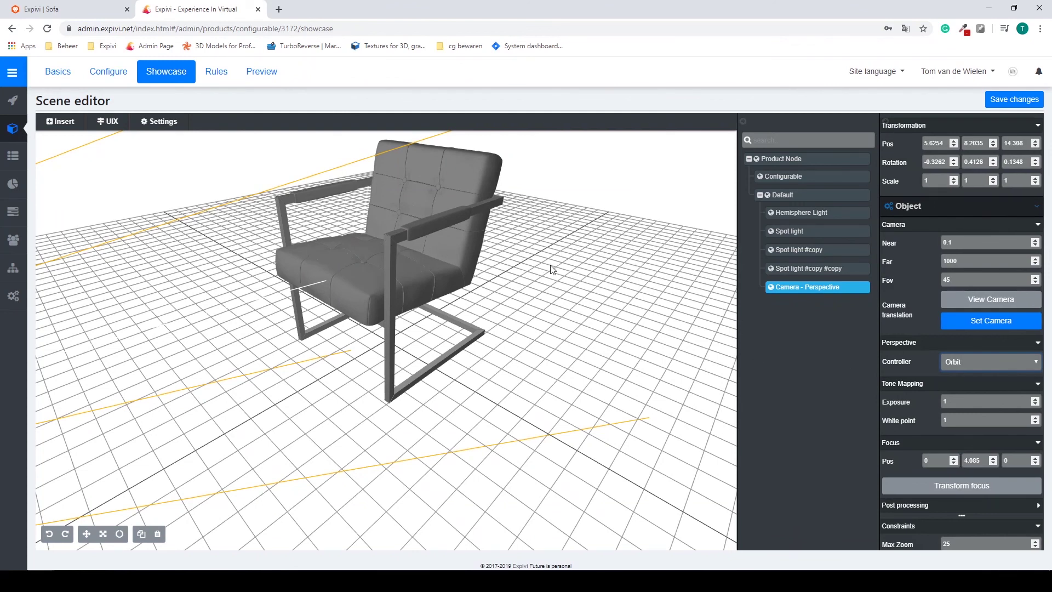
pyautogui.moveTo(545, 266)
pyautogui.mouseDown()
pyautogui.moveTo(495, 270)
pyautogui.moveTo(543, 267)
pyautogui.mouseUp()
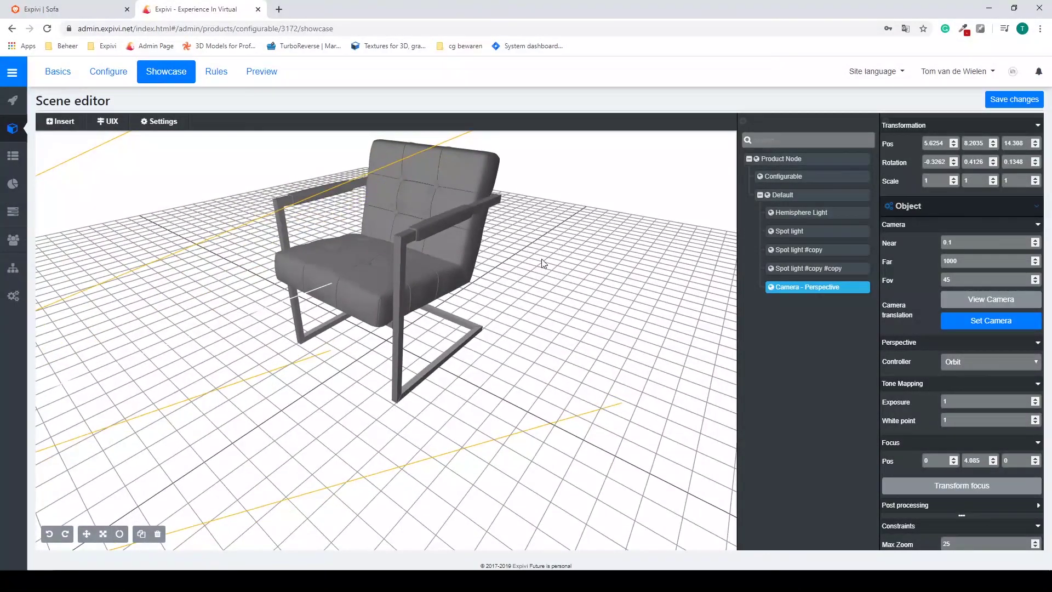